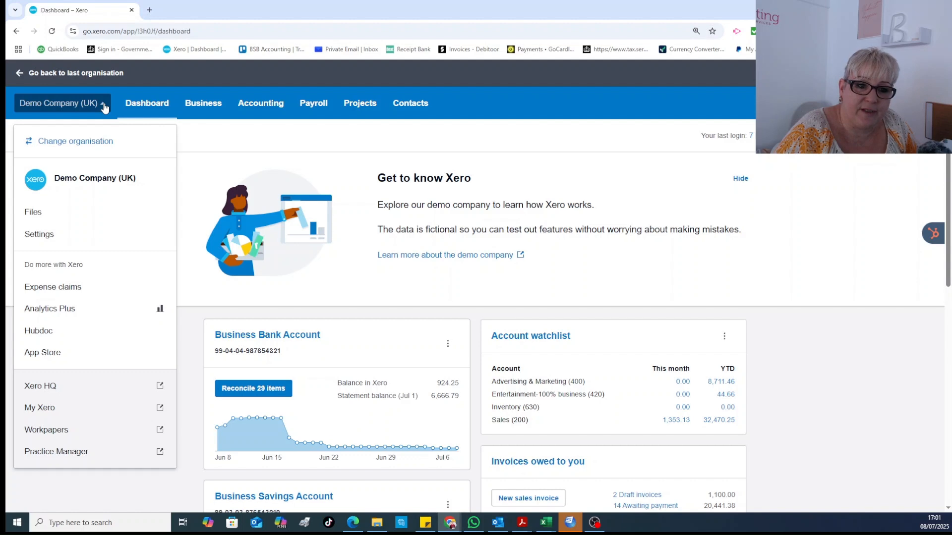
- Open the organisation settings from the Demo Company (UK) menu
click(53, 237)
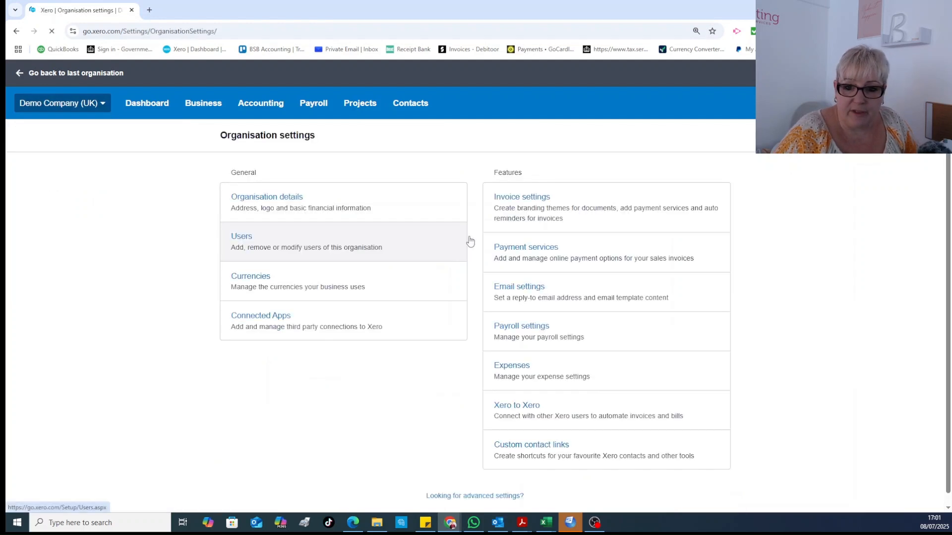
- Go to Invoice settings and bring up the Standard branding theme's actions menu
click(518, 199)
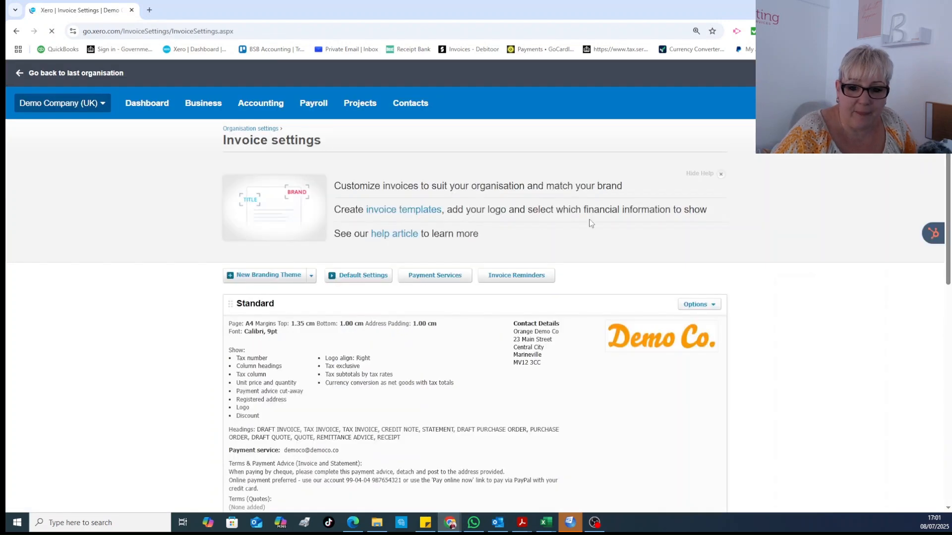
scroll(582, 212, down, 3)
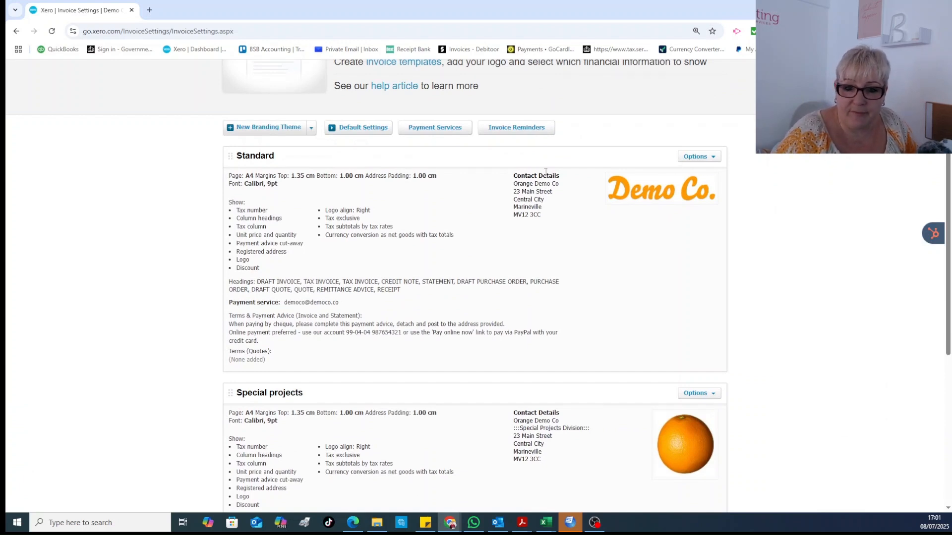
click(703, 157)
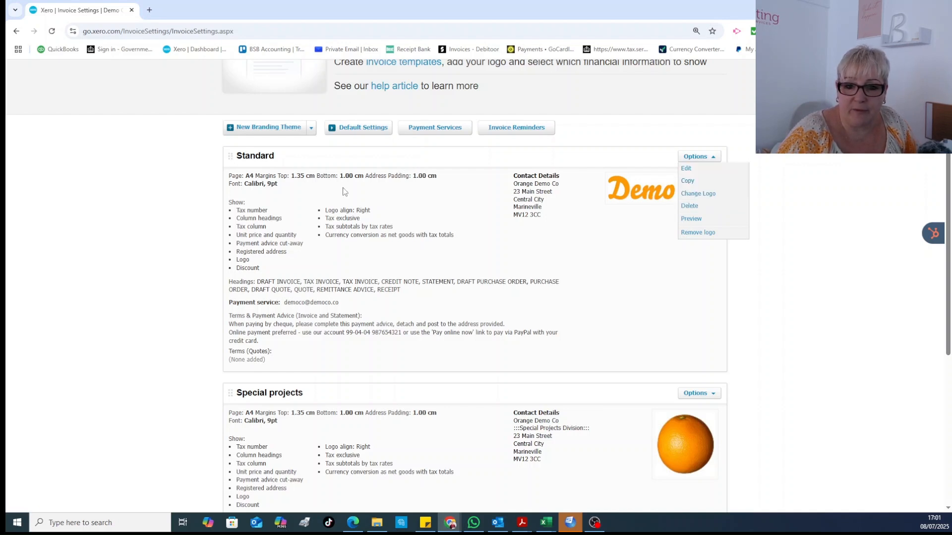
- Edit the Standard branding theme, review its fields with no payment service, and save it
click(687, 169)
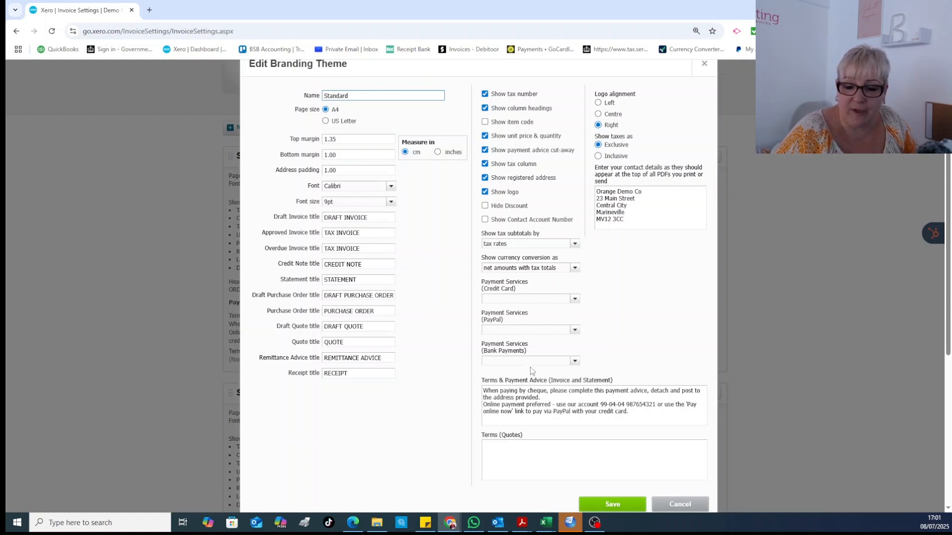
scroll(590, 323, down, 2)
scroll(590, 209, up, 2)
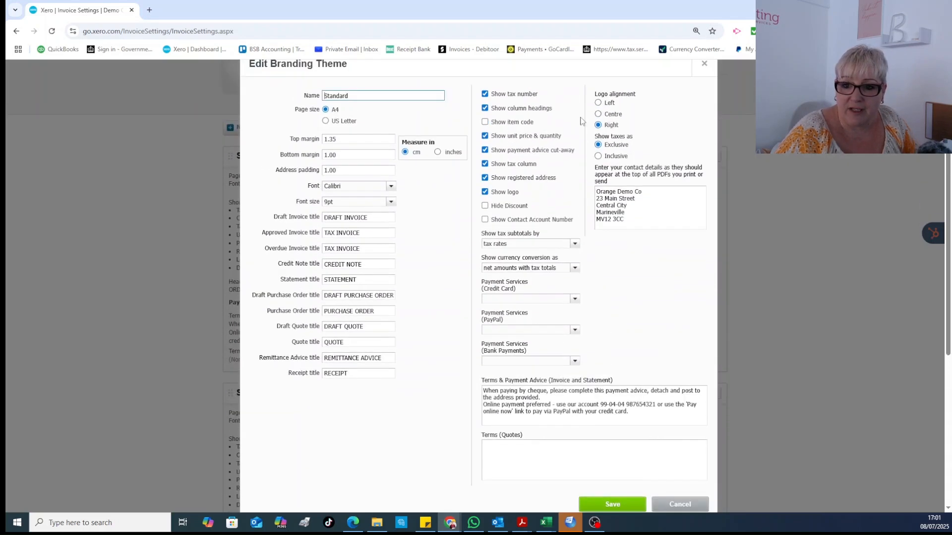
scroll(627, 424, down, 1)
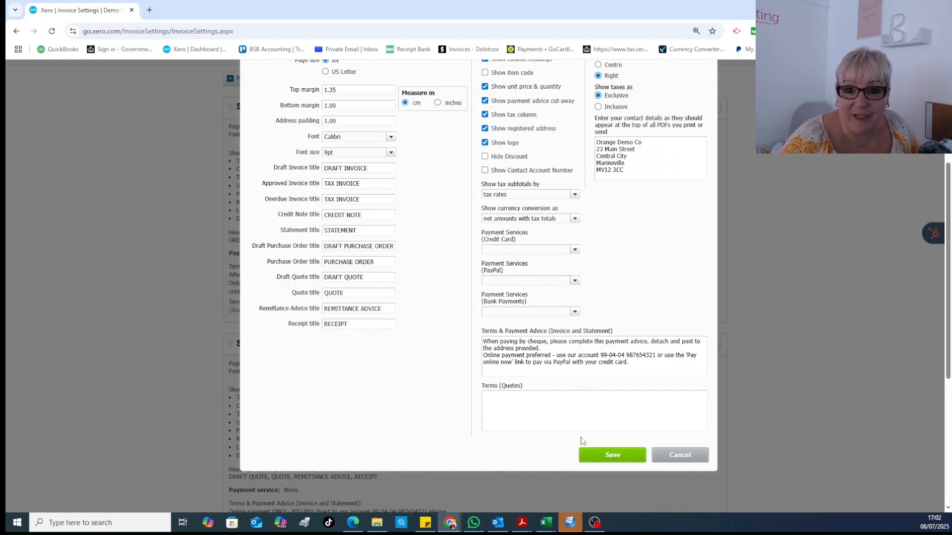
click(613, 454)
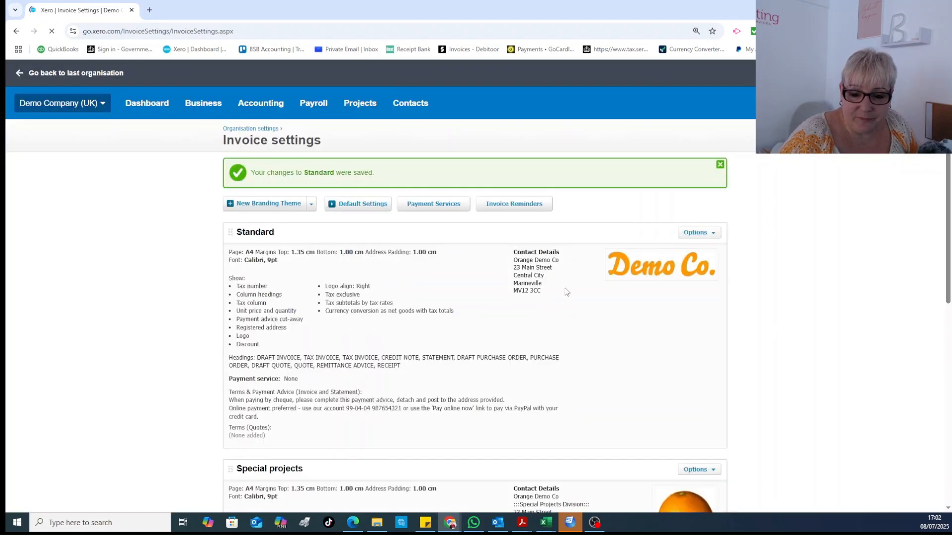
- Review the default invoice settings (prefix INV-, next number 0046) and close them unchanged
scroll(565, 289, down, 3)
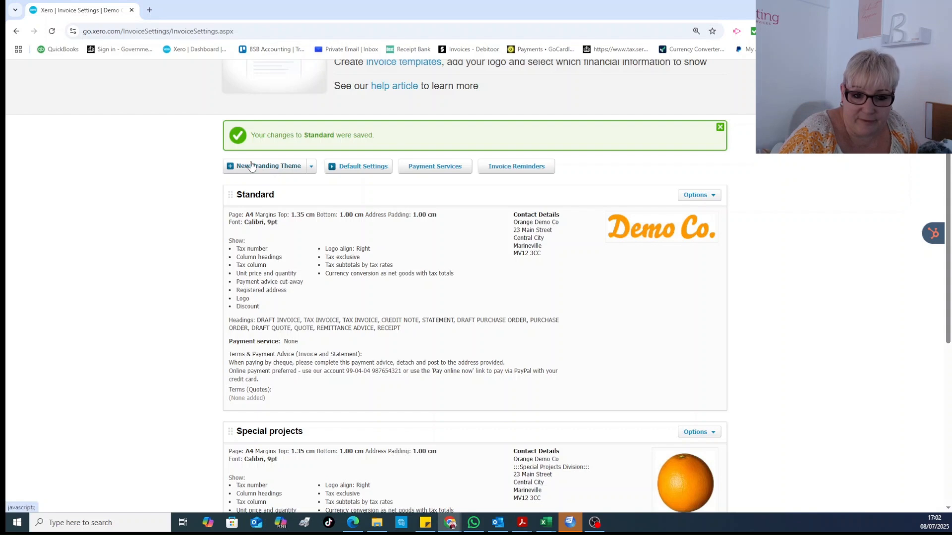
click(354, 170)
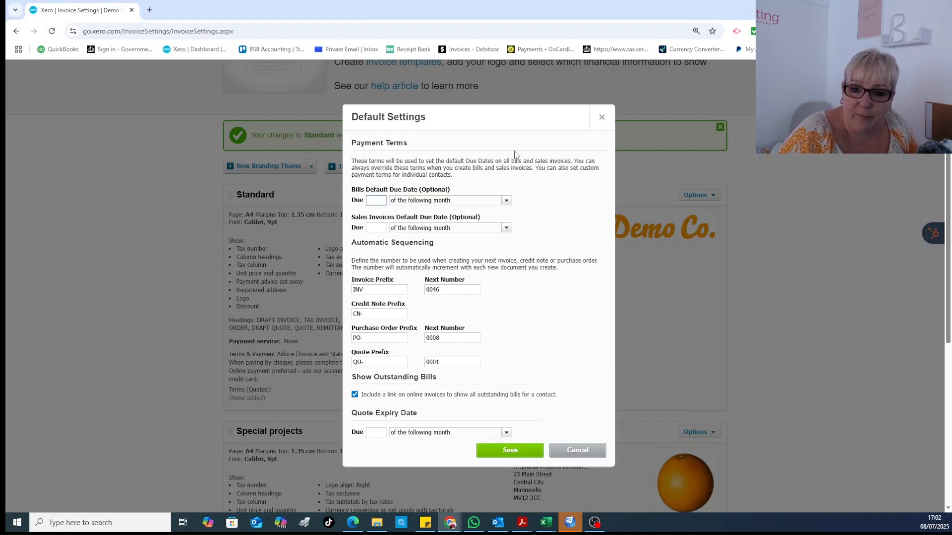
click(602, 122)
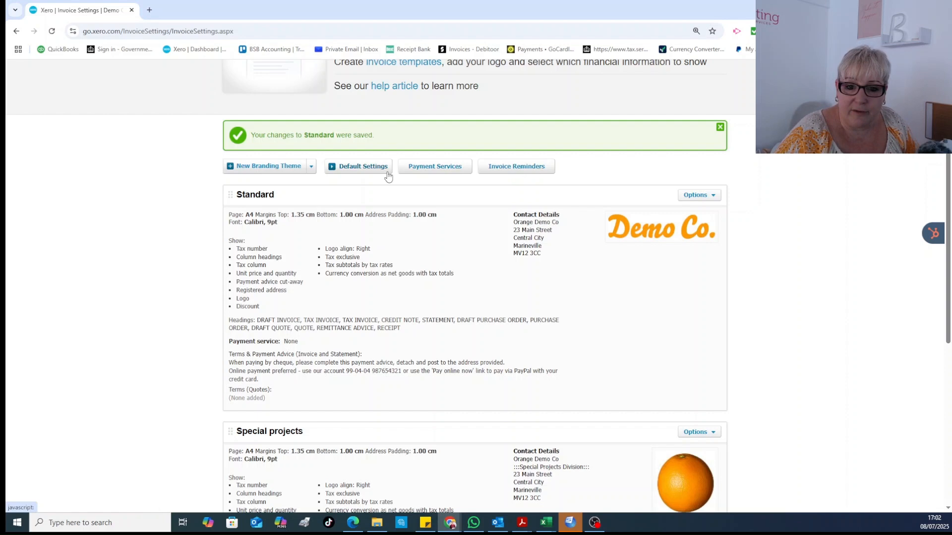
- Turn on emailing customers about invoices 7, 14 and 21 days overdue
click(512, 171)
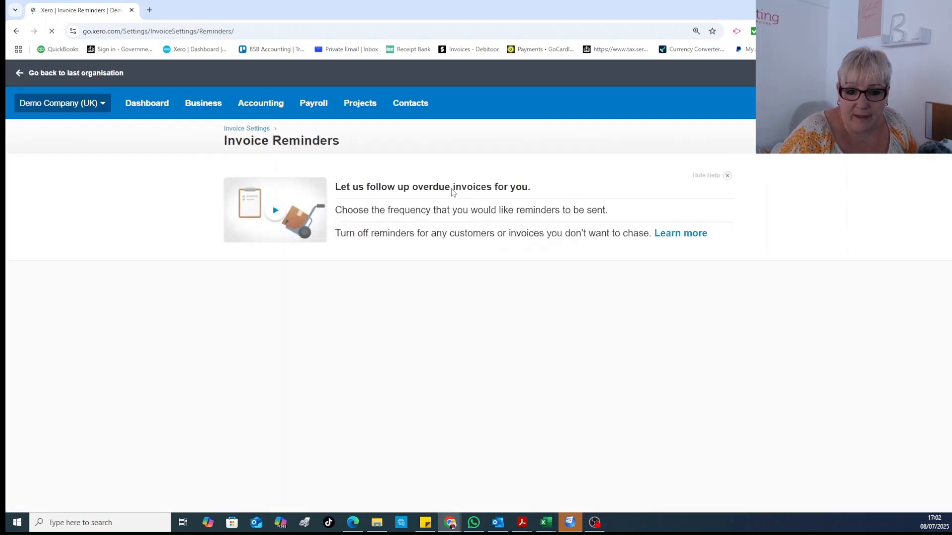
scroll(343, 238, down, 2)
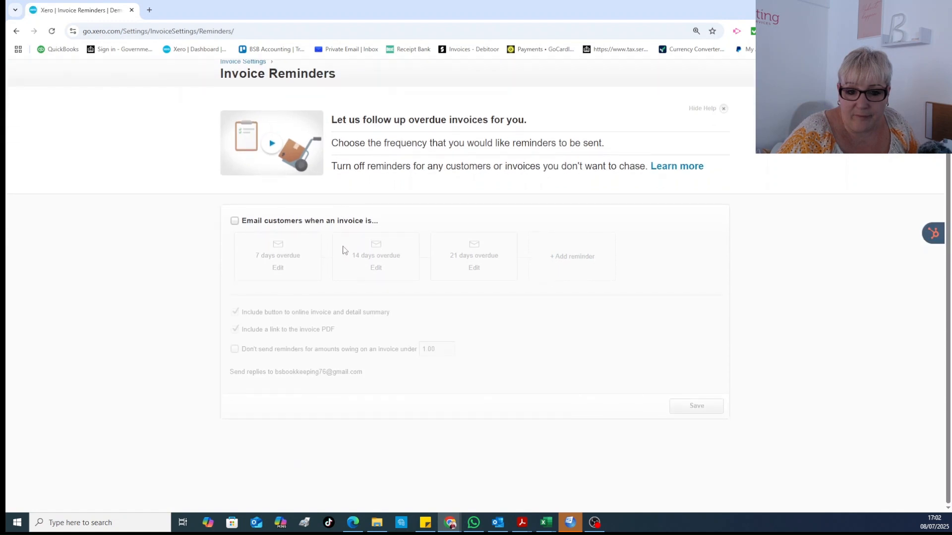
click(235, 221)
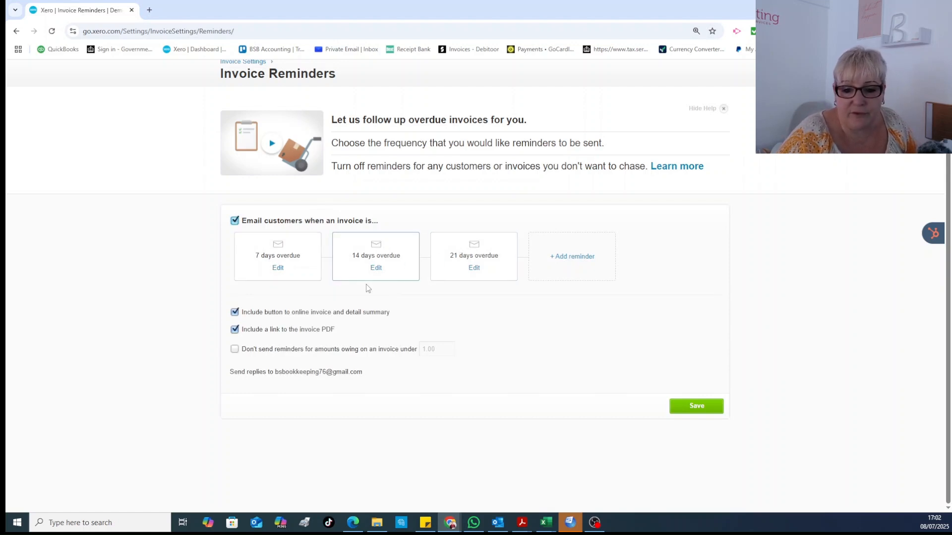
- Review the 7-days-overdue reminder email and close it without changes
click(278, 268)
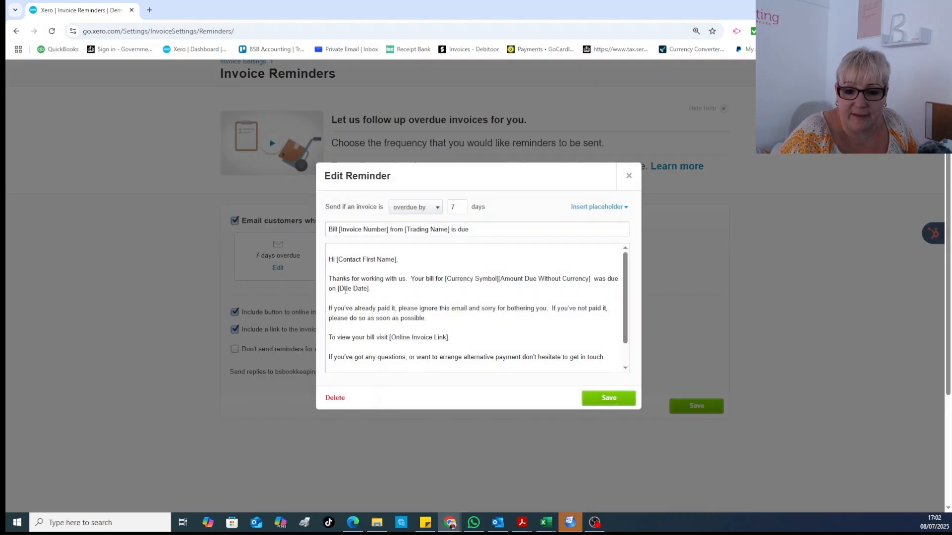
scroll(421, 311, down, 1)
scroll(421, 311, up, 1)
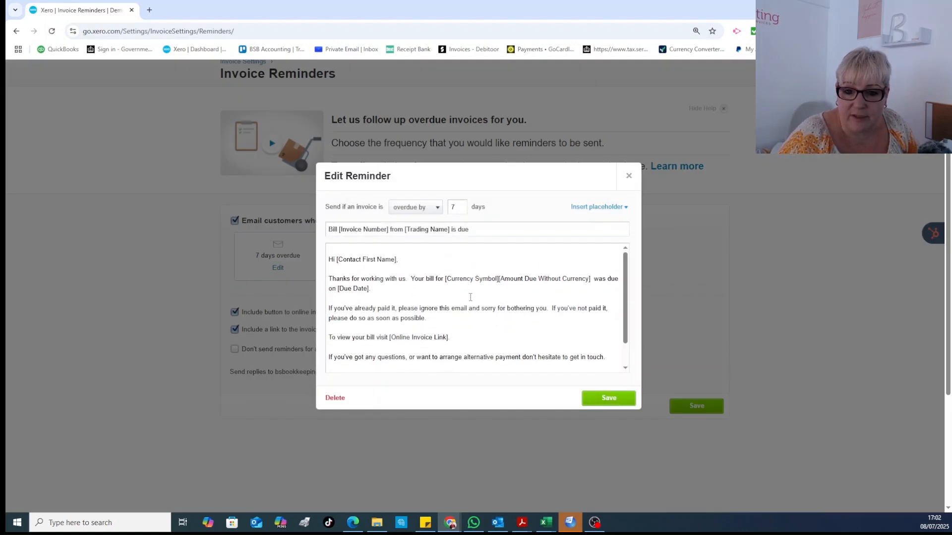
scroll(469, 297, down, 1)
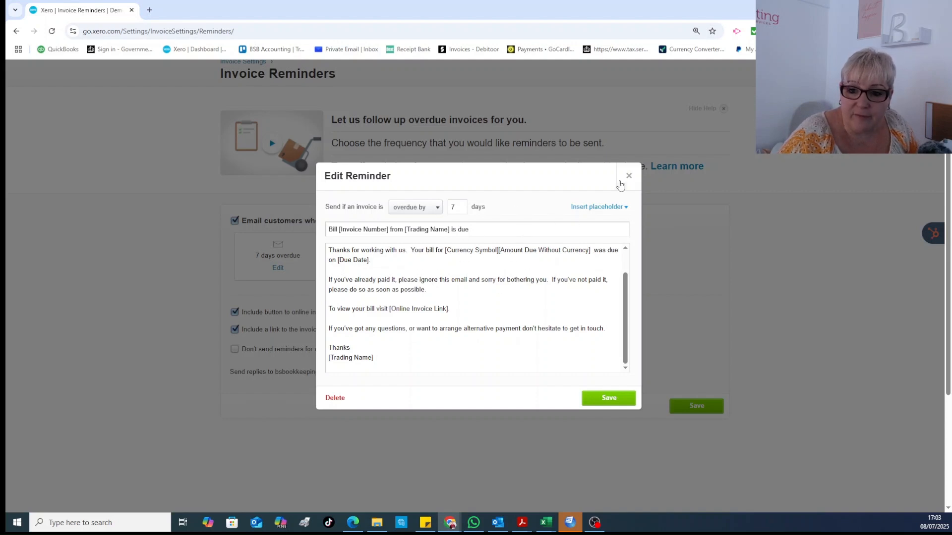
click(628, 176)
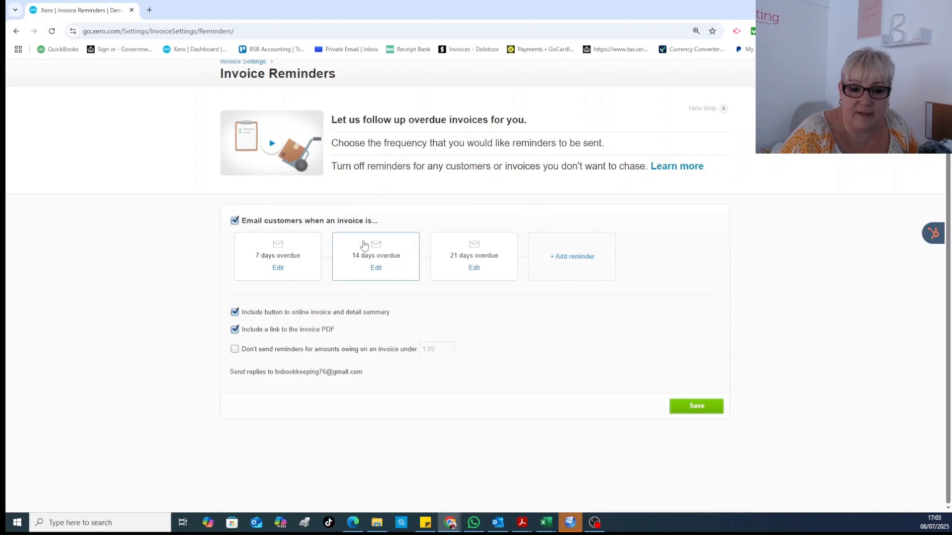
- Back on Invoice settings, preview an invoice in the Standard branding theme
click(250, 133)
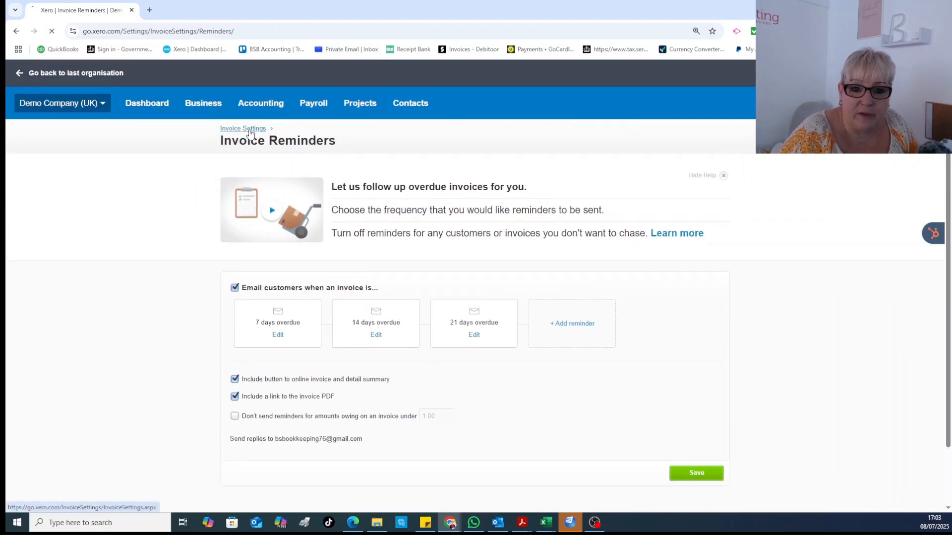
scroll(403, 270, down, 1)
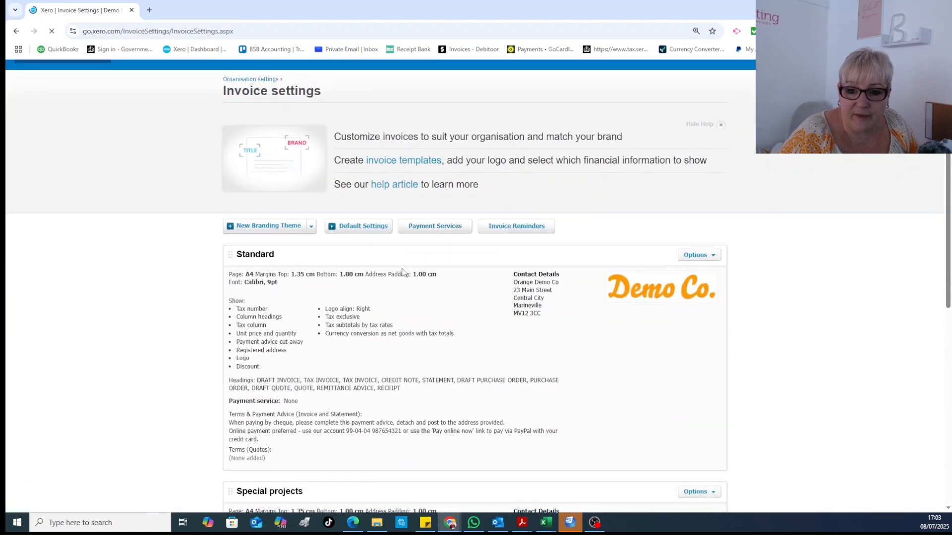
scroll(468, 270, down, 2)
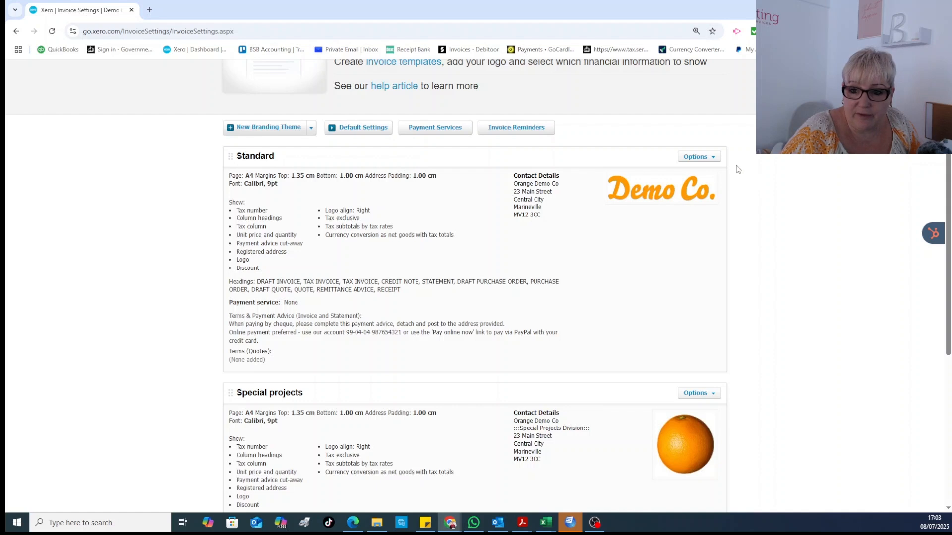
click(714, 158)
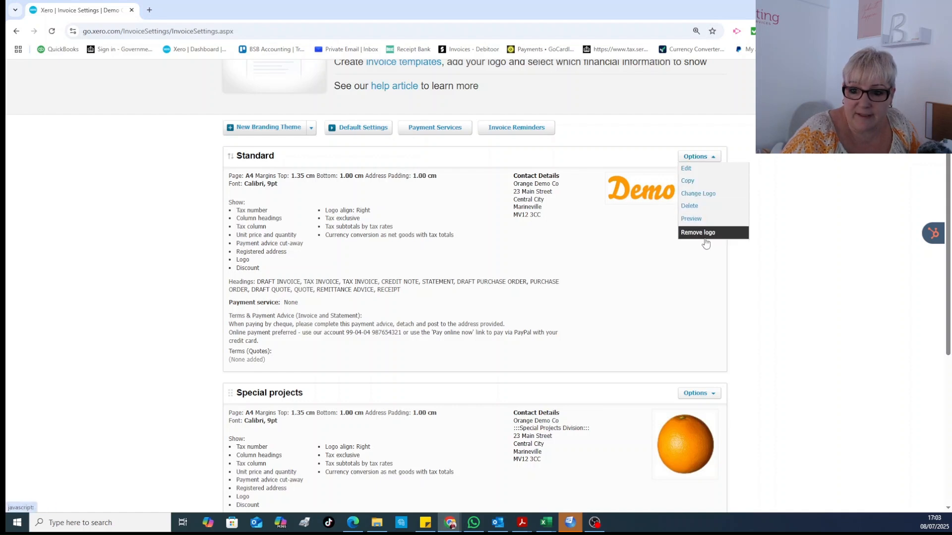
click(690, 219)
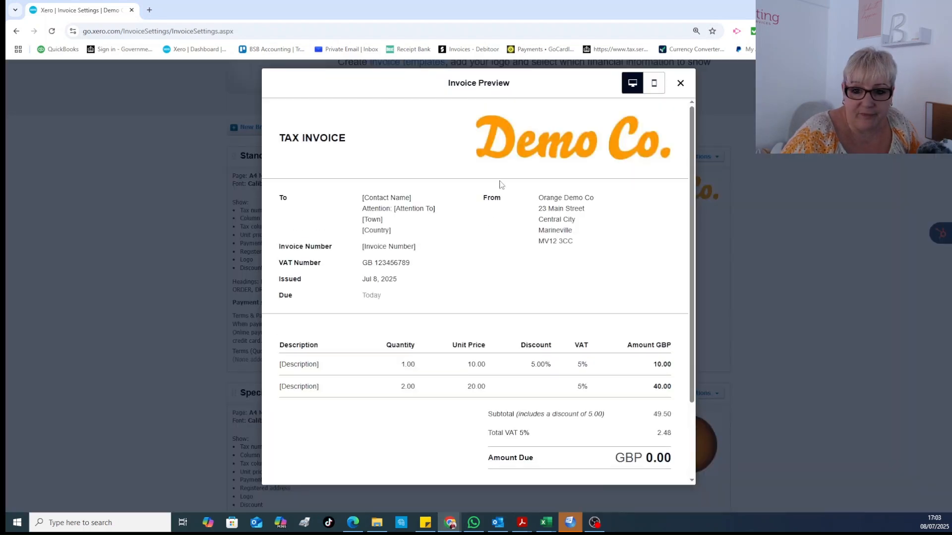
scroll(495, 221, down, 2)
scroll(494, 255, up, 2)
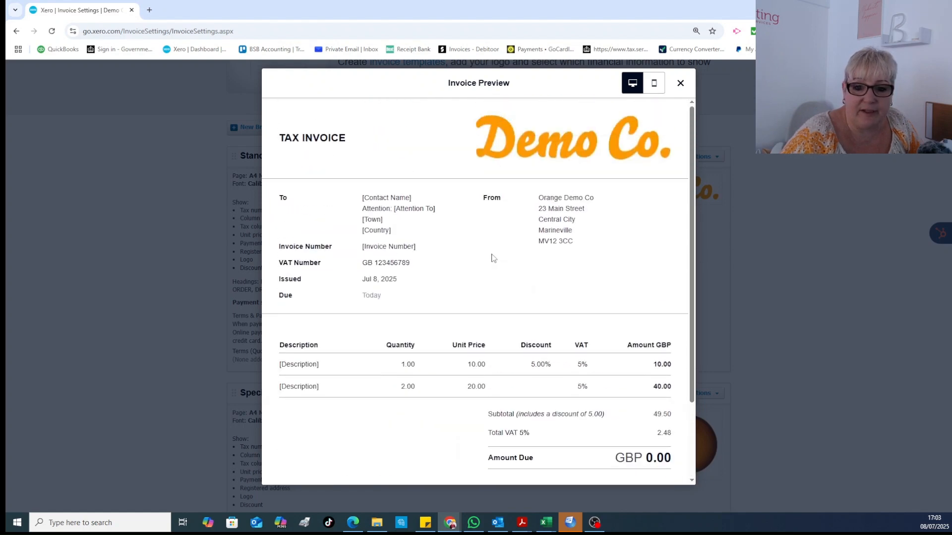
scroll(500, 194, down, 2)
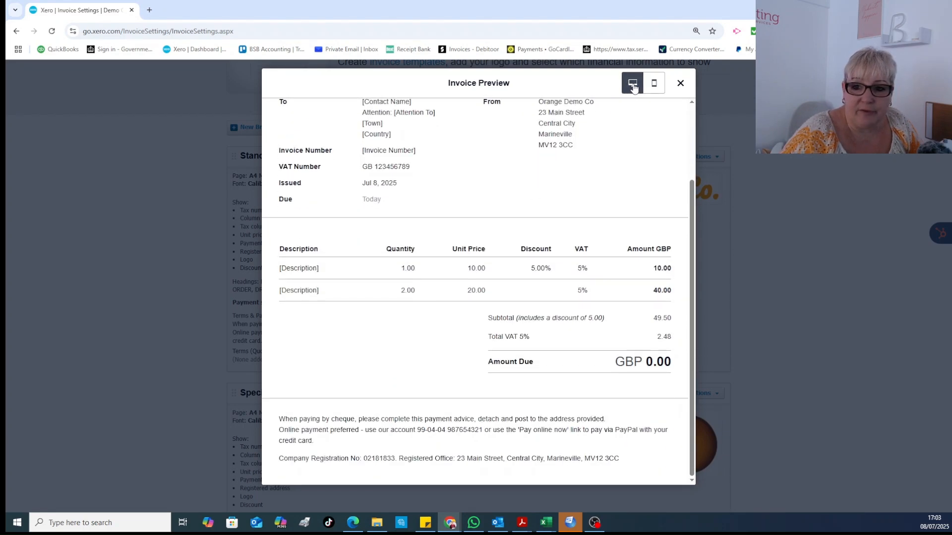
- Check the invoice preview in mobile layout, then close it
click(654, 83)
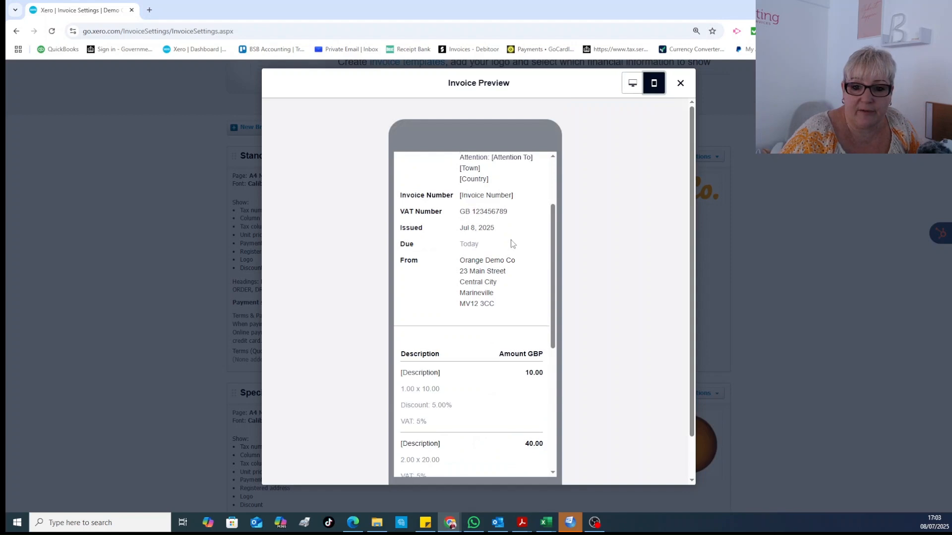
scroll(512, 244, down, 3)
scroll(511, 240, down, 2)
scroll(510, 244, up, 6)
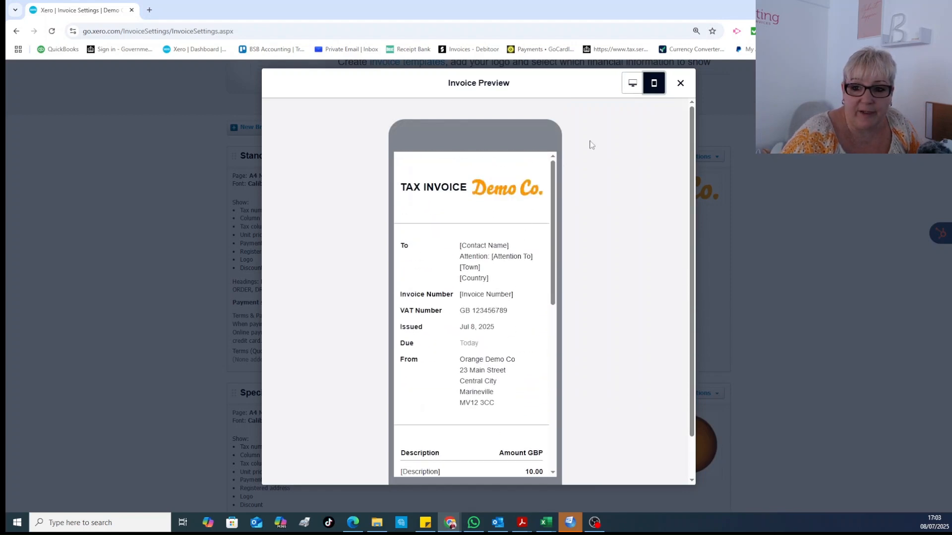
click(680, 84)
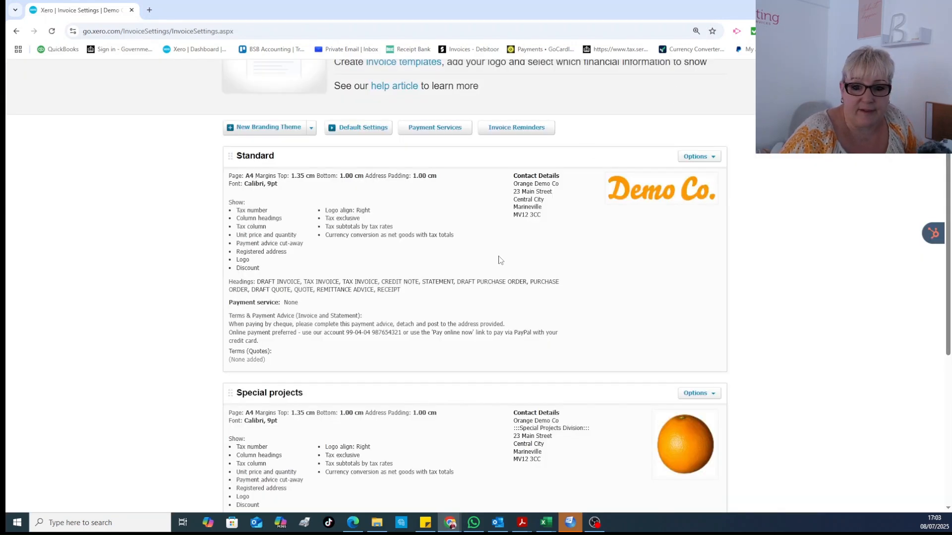
scroll(493, 260, up, 3)
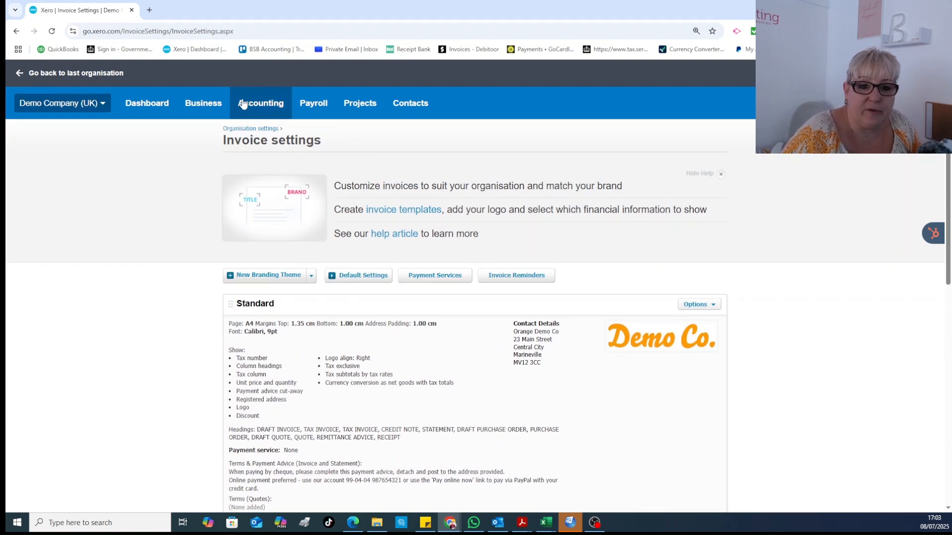
- From Business > Invoices, filter to drafts and open Rex Media Group's invoice INV-0040
click(196, 107)
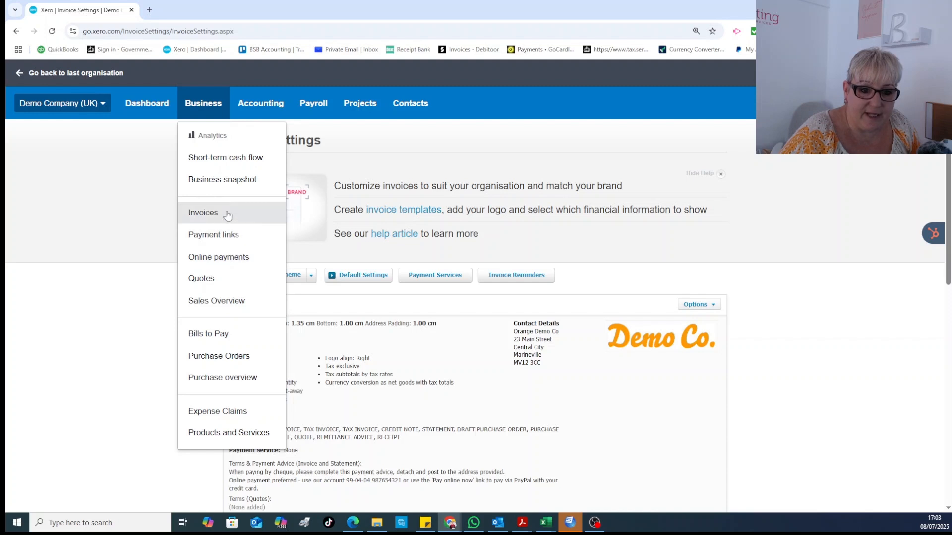
click(226, 214)
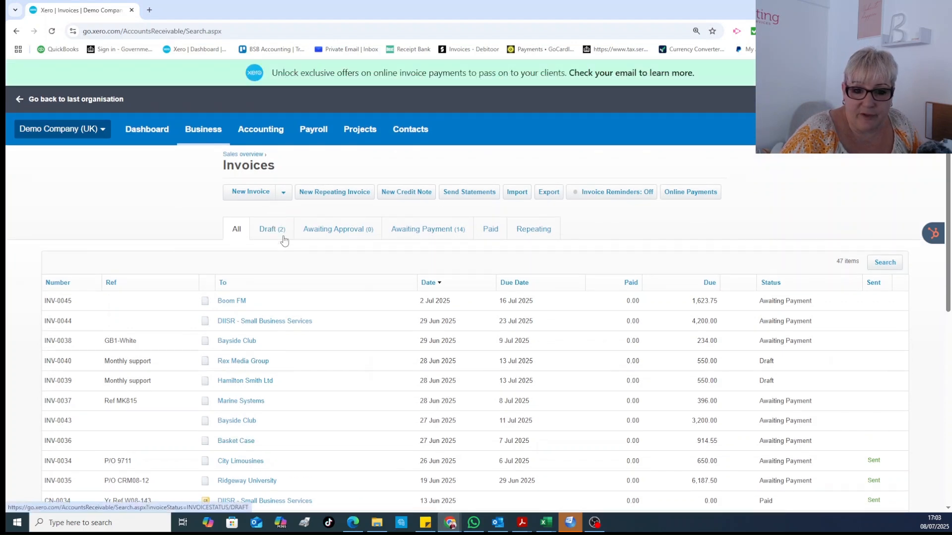
click(276, 234)
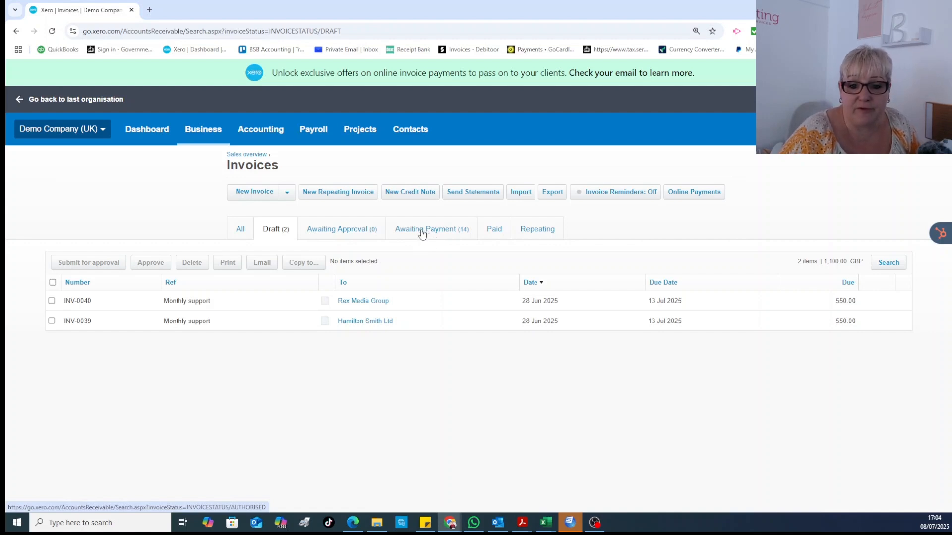
click(367, 305)
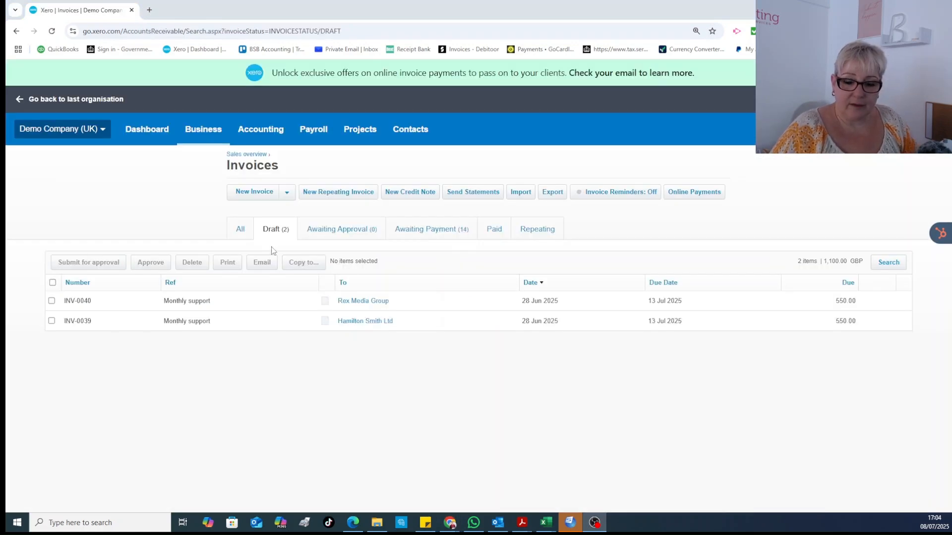
click(363, 301)
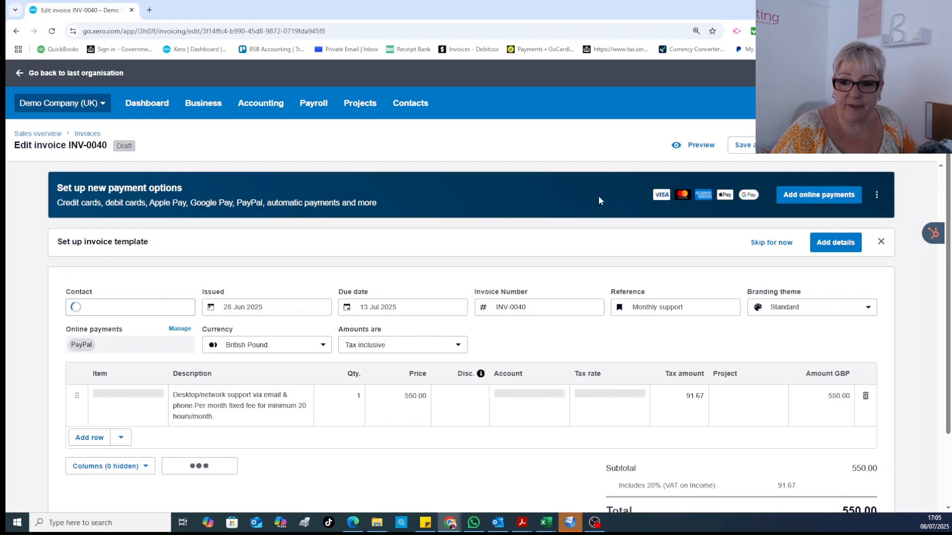
- Bring up the Approve options for invoice INV-0040, then dismiss the menu
click(870, 155)
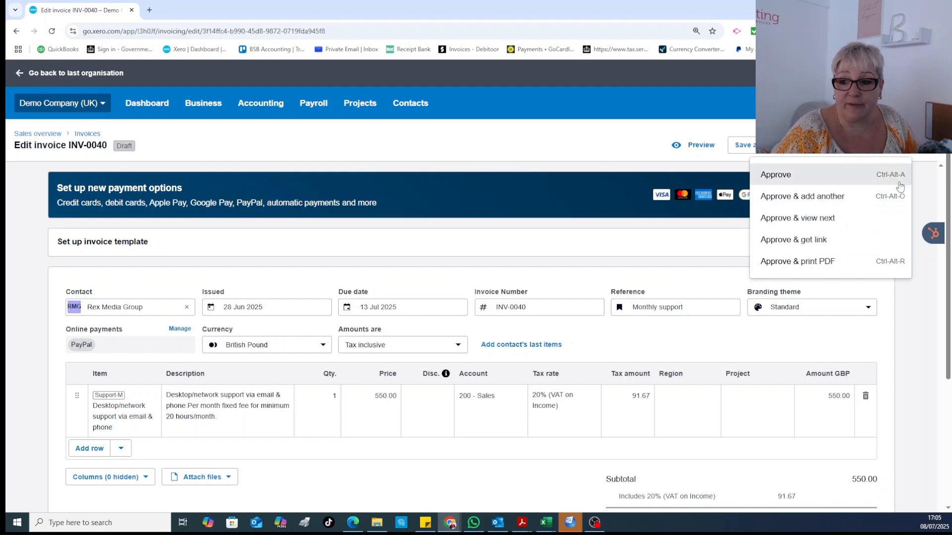
click(930, 330)
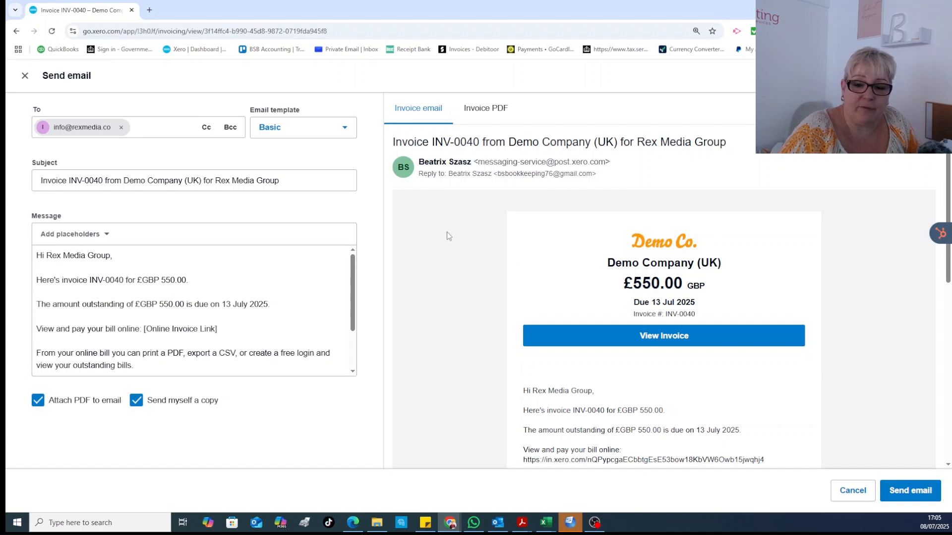
scroll(694, 310, down, 7)
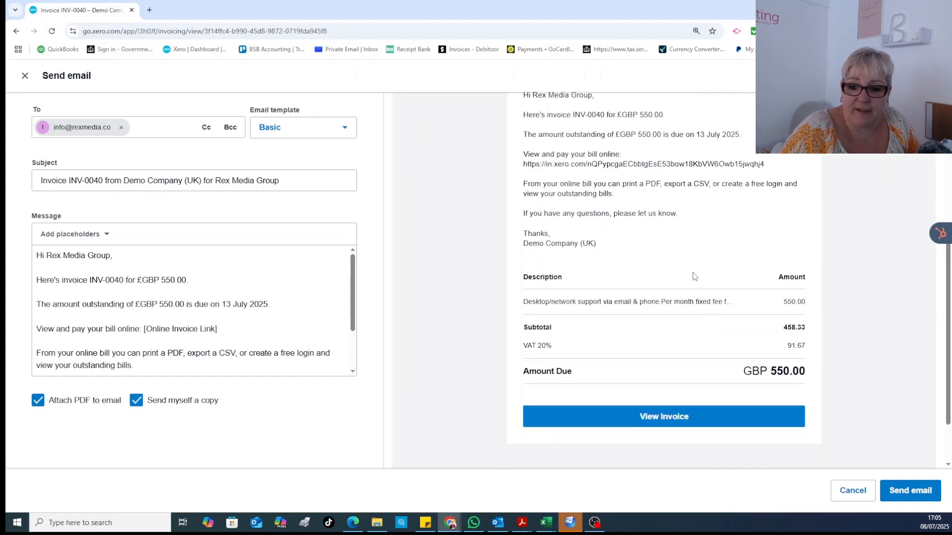
scroll(694, 276, up, 8)
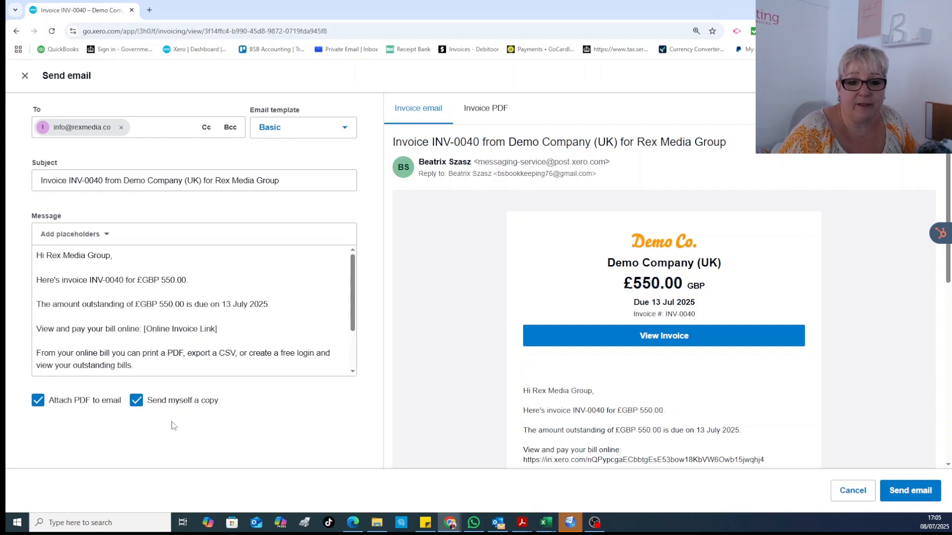
scroll(235, 303, down, 3)
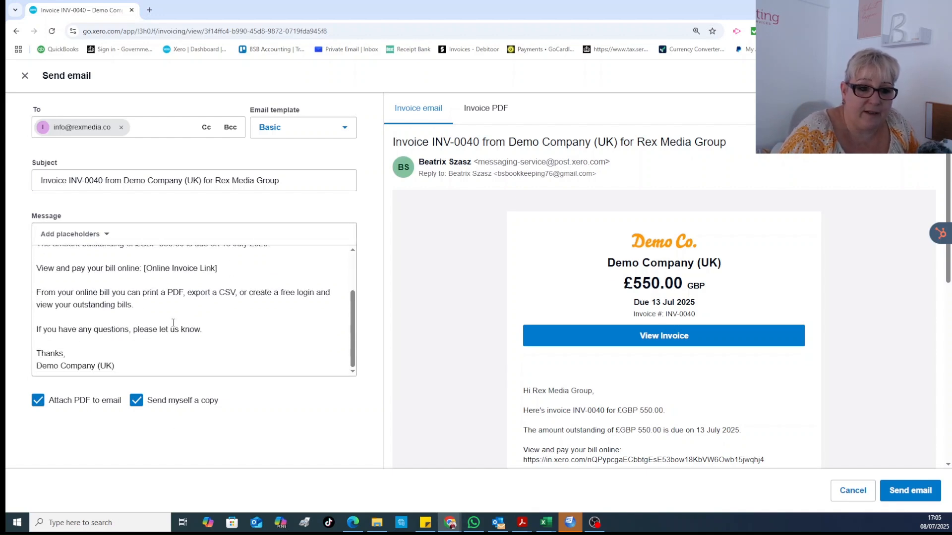
scroll(165, 323, up, 3)
scroll(63, 278, down, 3)
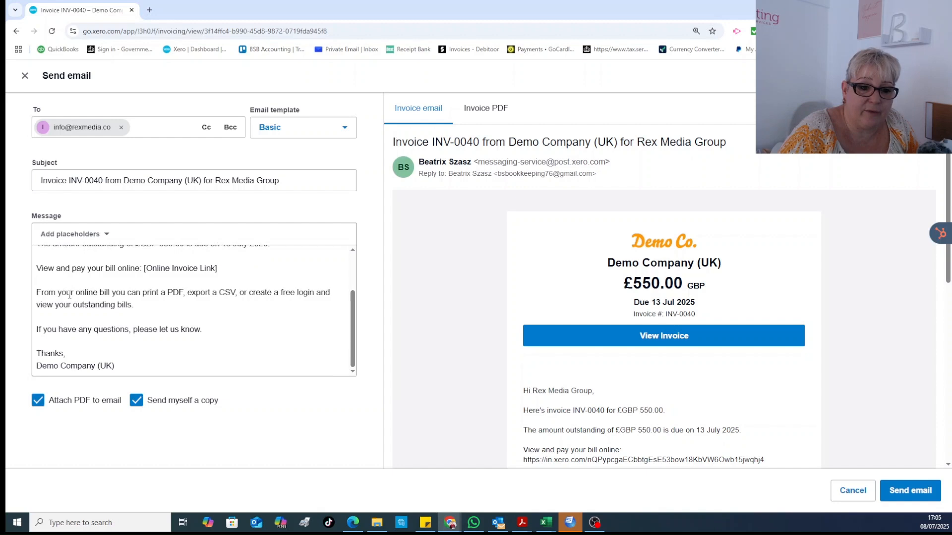
scroll(83, 311, up, 3)
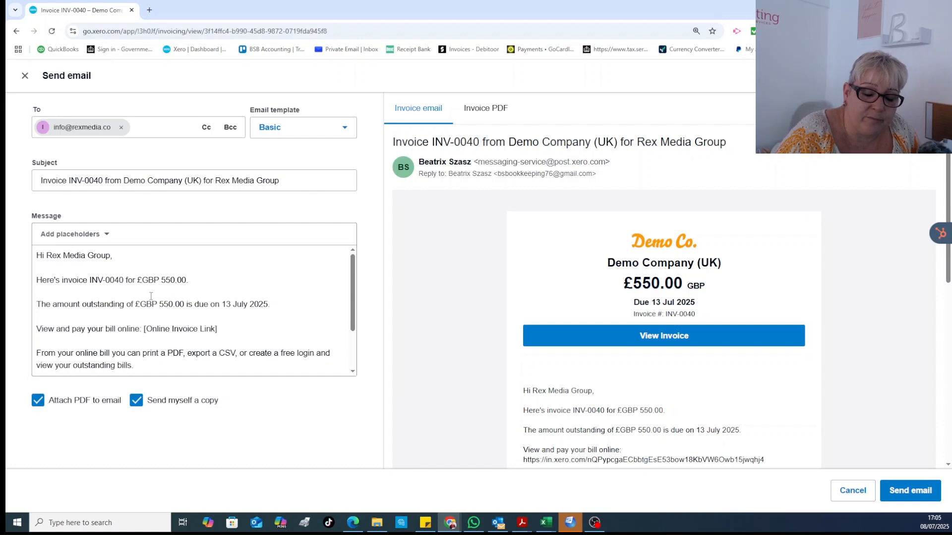
scroll(150, 313, down, 3)
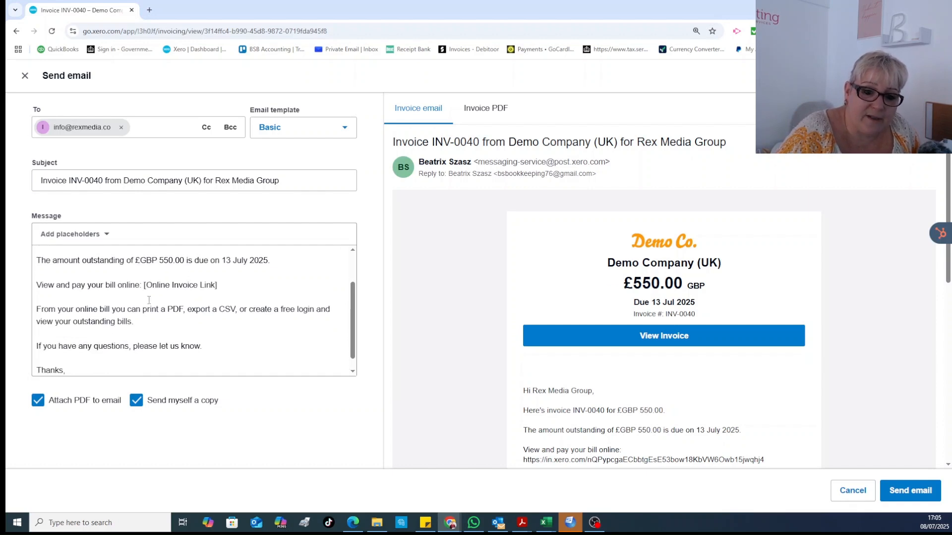
scroll(148, 303, up, 3)
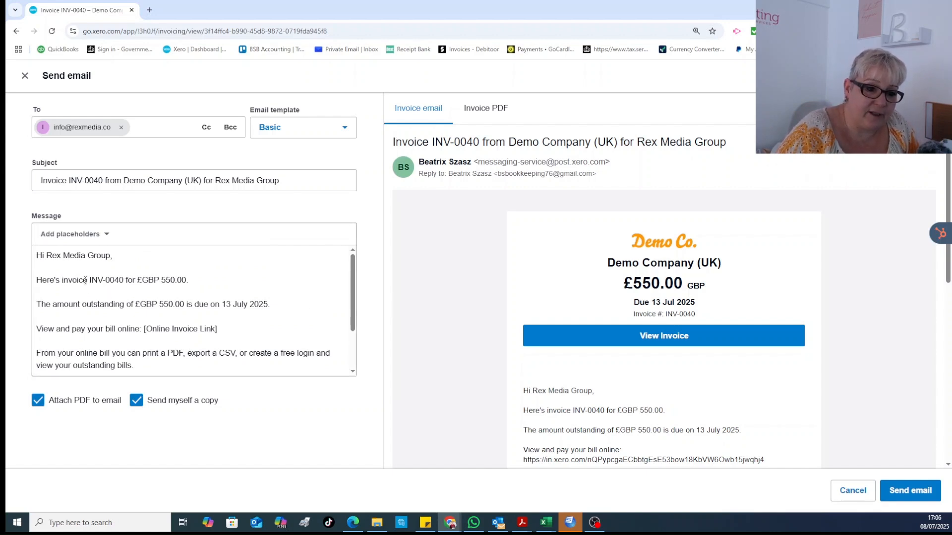
- Delete the amount-outstanding and pay-online lines from the message, attempt sending, then close the form
click(51, 310)
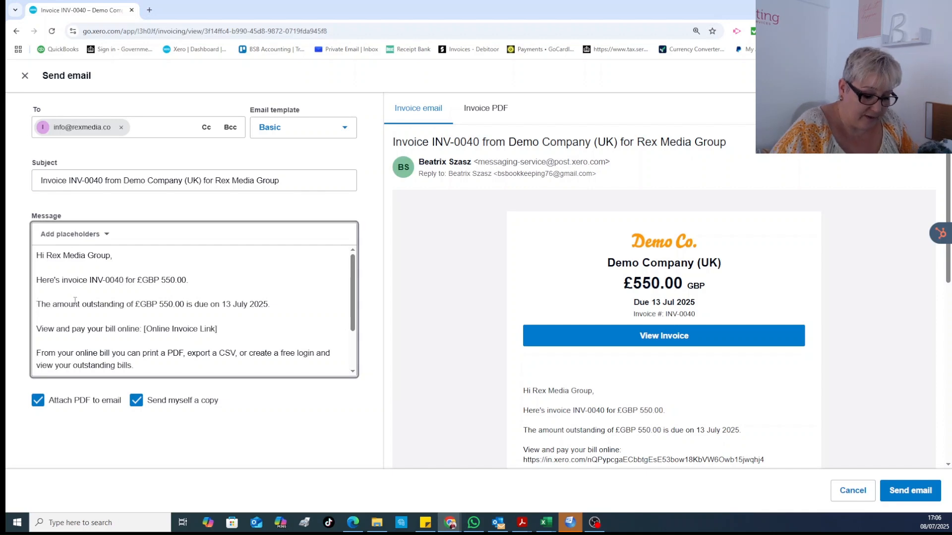
key(Delete)
key(Delete)
key(Delete)
key(Delete)
key(Delete)
key(Delete)
key(Delete)
key(Delete)
key(Delete)
key(Delete)
key(Delete)
key(Delete)
key(Delete)
key(Delete)
key(Delete)
key(Delete)
key(Delete)
key(Delete)
key(Delete)
key(Delete)
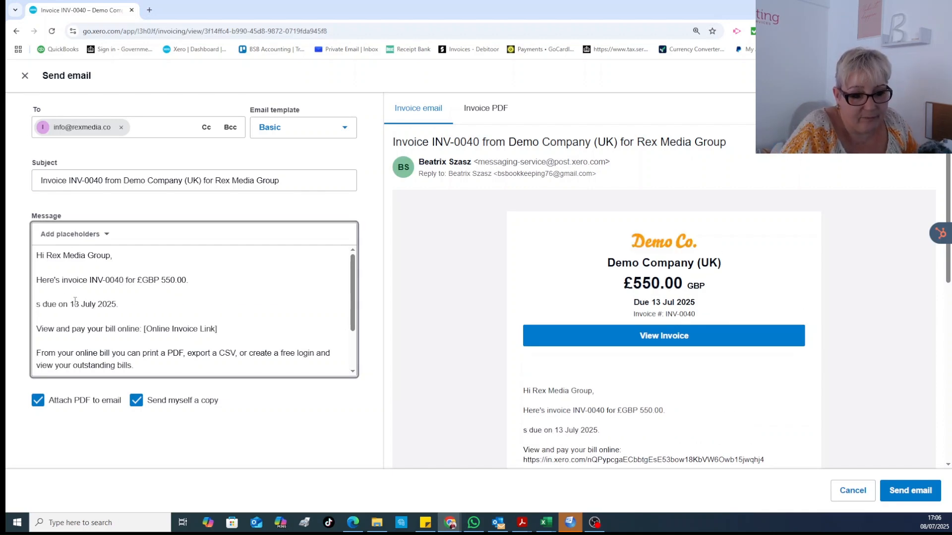
key(Delete)
key(Delete)
key(Delete)
key(Delete)
key(Delete)
key(Delete)
key(Delete)
key(Delete)
key(Delete)
key(Delete)
key(Delete)
key(Delete)
key(Delete)
key(Delete)
key(Delete)
key(Delete)
key(Delete)
key(Delete)
key(Delete)
key(Delete)
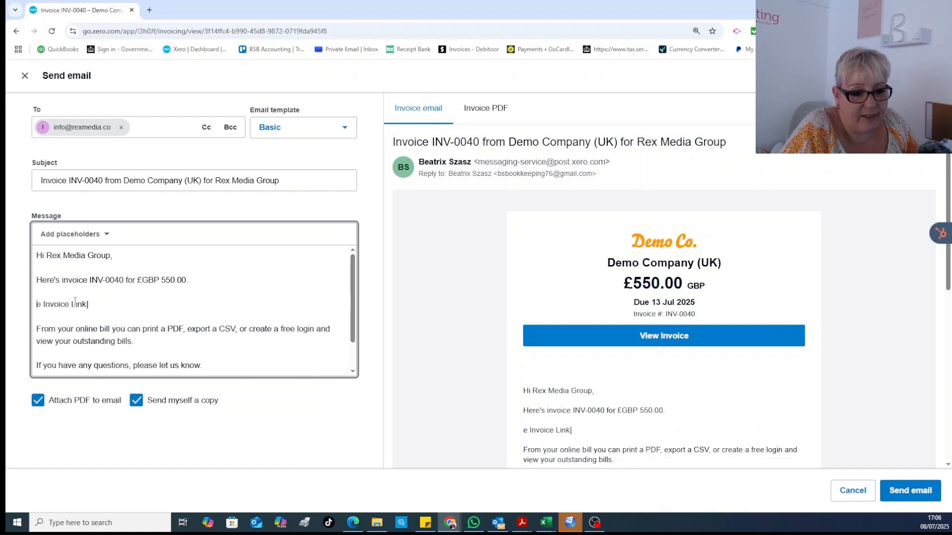
key(Delete)
key(Delete)
key(Delete)
key(Delete)
key(Delete)
key(Delete)
key(Delete)
key(Delete)
key(Delete)
key(Delete)
key(Delete)
key(Delete)
key(Delete)
key(Delete)
key(Delete)
key(Delete)
key(Delete)
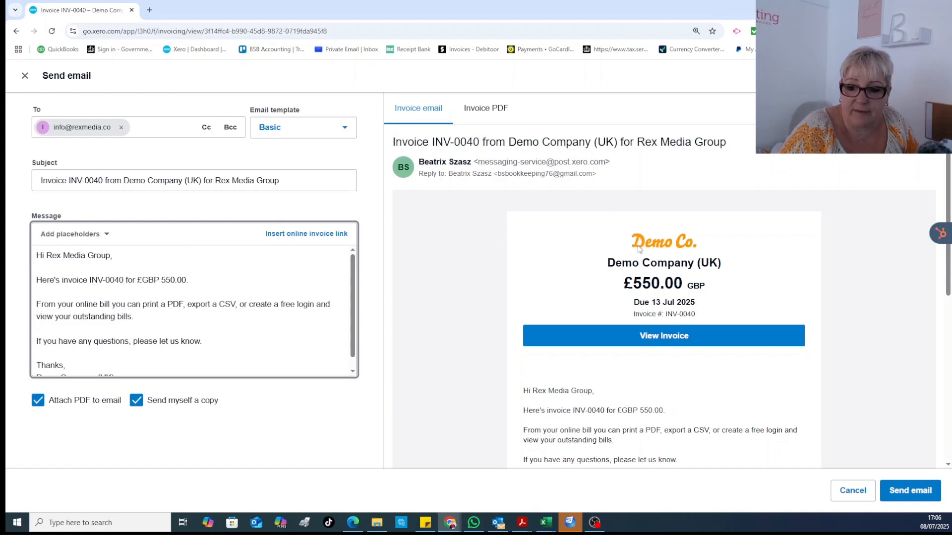
click(911, 490)
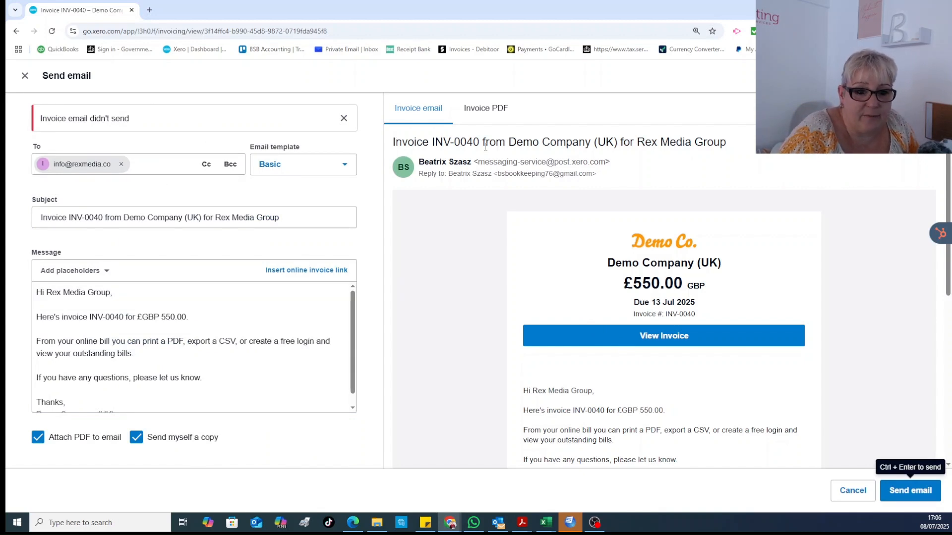
click(853, 490)
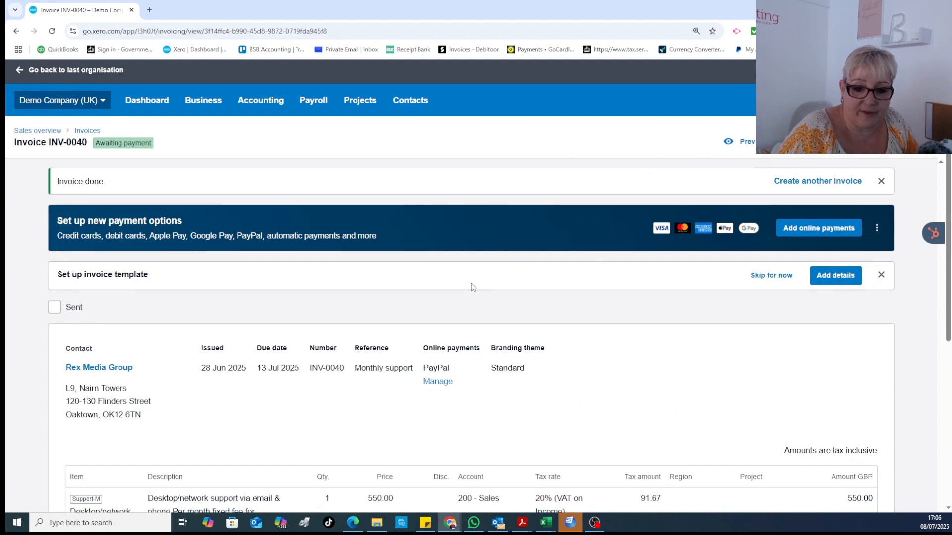
- Review INV-0040's history: created, edited, approved, then unmarked as sent
scroll(473, 288, down, 3)
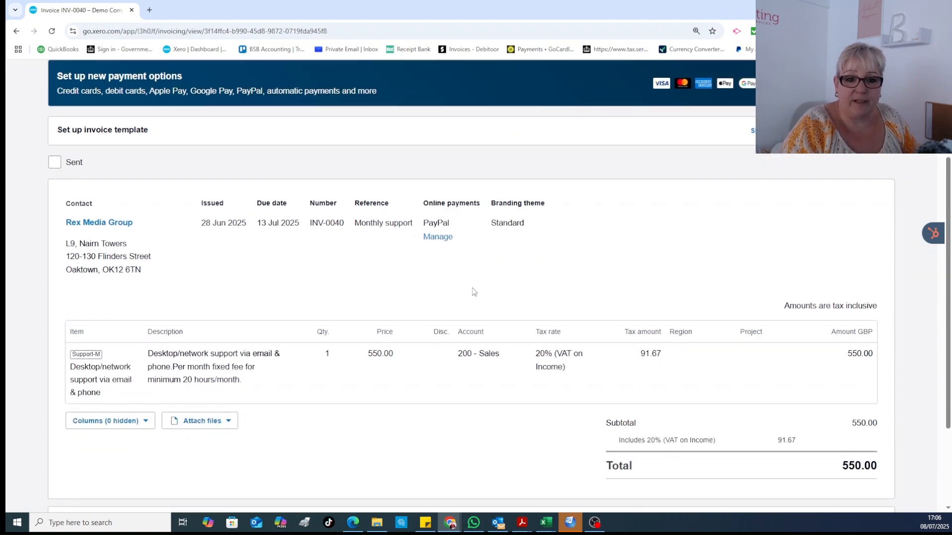
scroll(320, 281, down, 3)
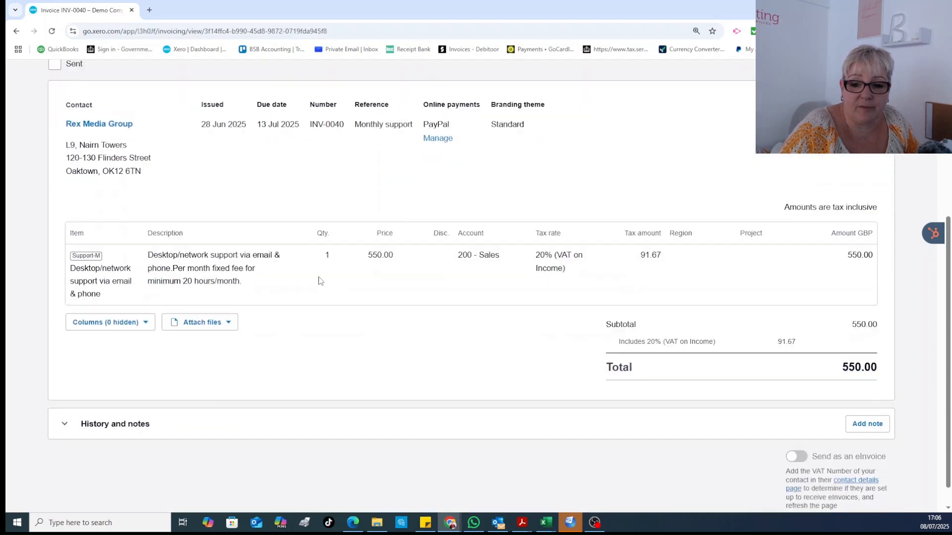
click(119, 394)
scroll(119, 394, down, 3)
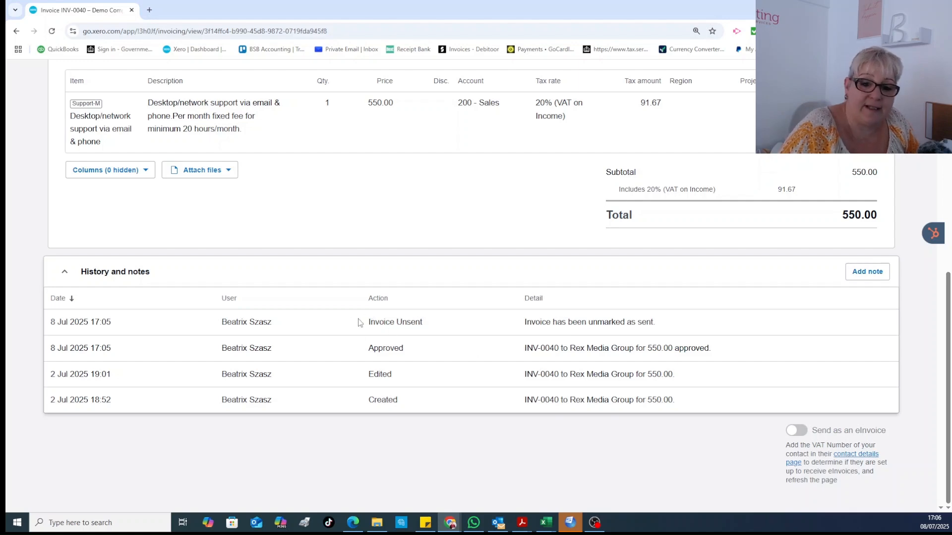
scroll(360, 323, up, 8)
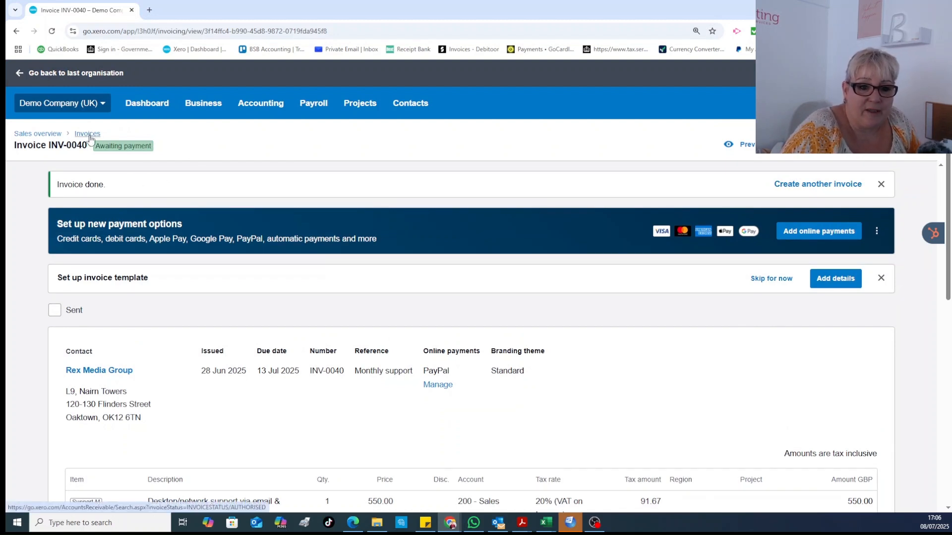
- Start new sales invoice INV-0046 and type the customer's name into the Contact field
click(115, 141)
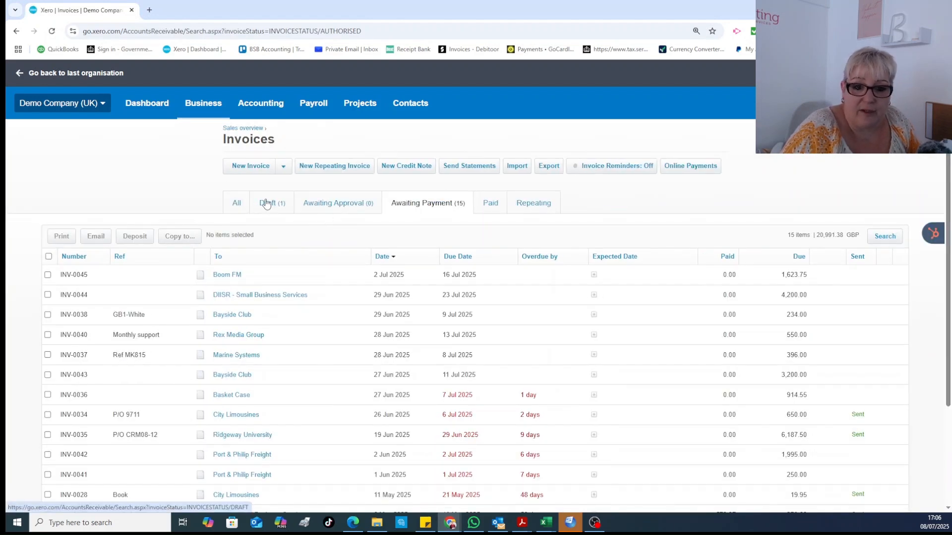
click(254, 167)
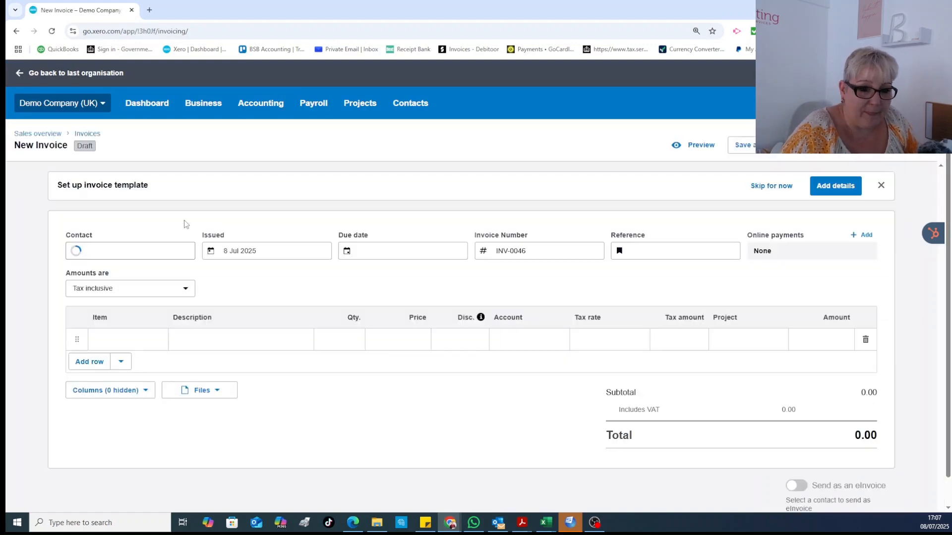
scroll(174, 226, down, 2)
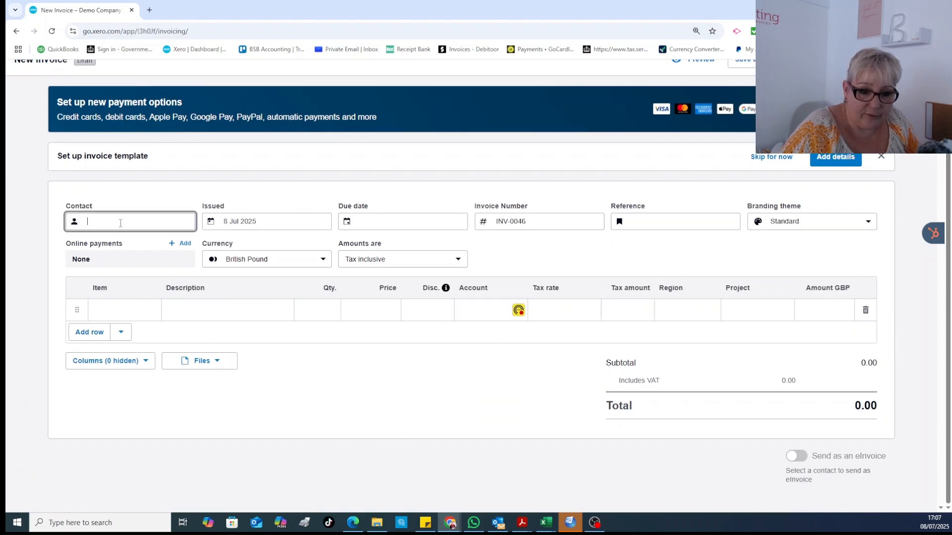
click(121, 223)
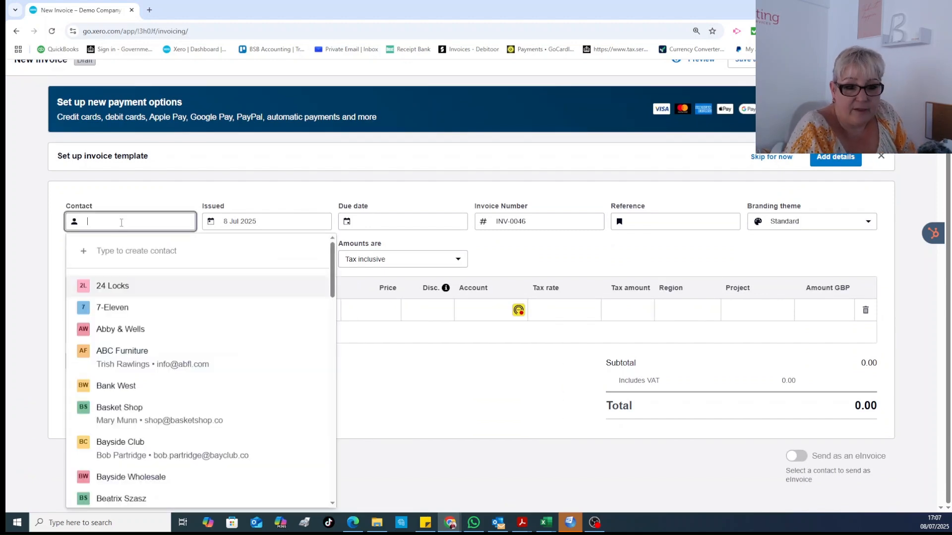
text(Jo)
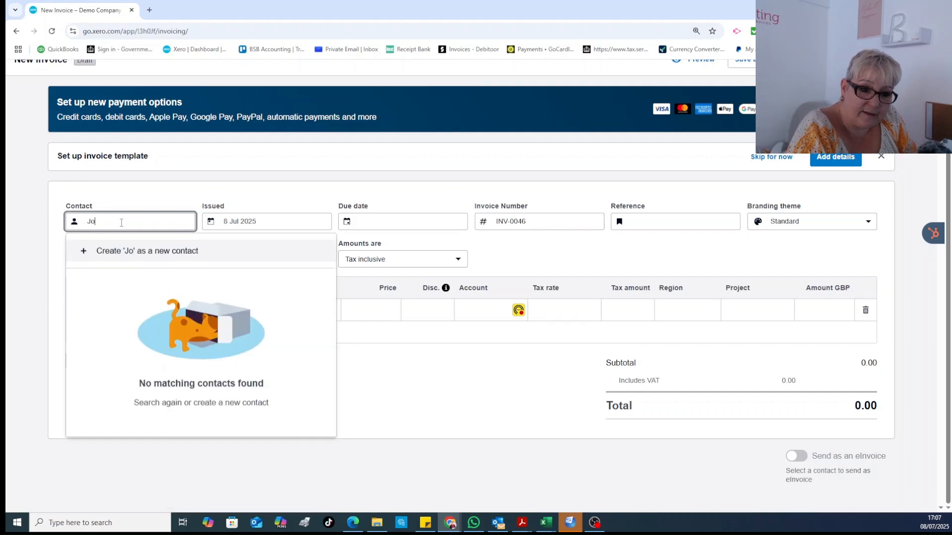
text(hn Smith)
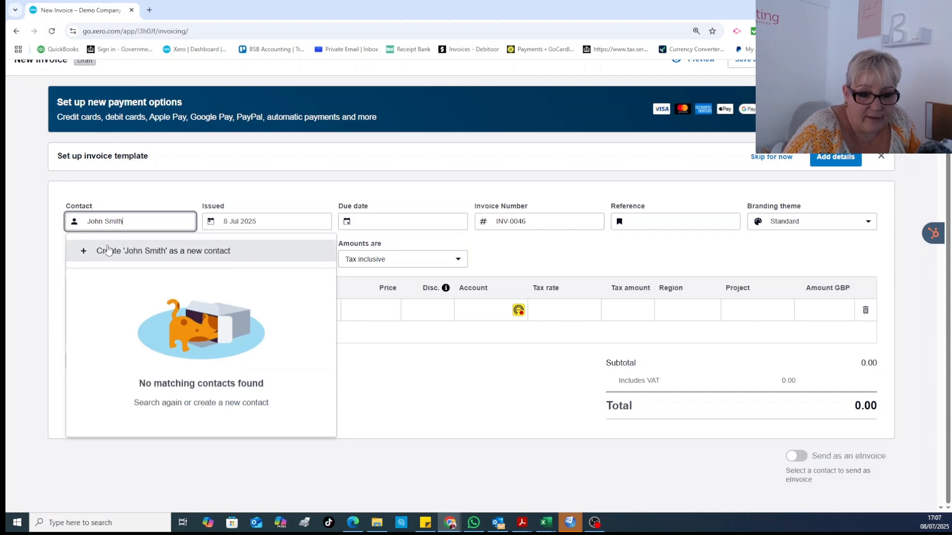
- Create the typed customer name as a new contact on the invoice
click(158, 251)
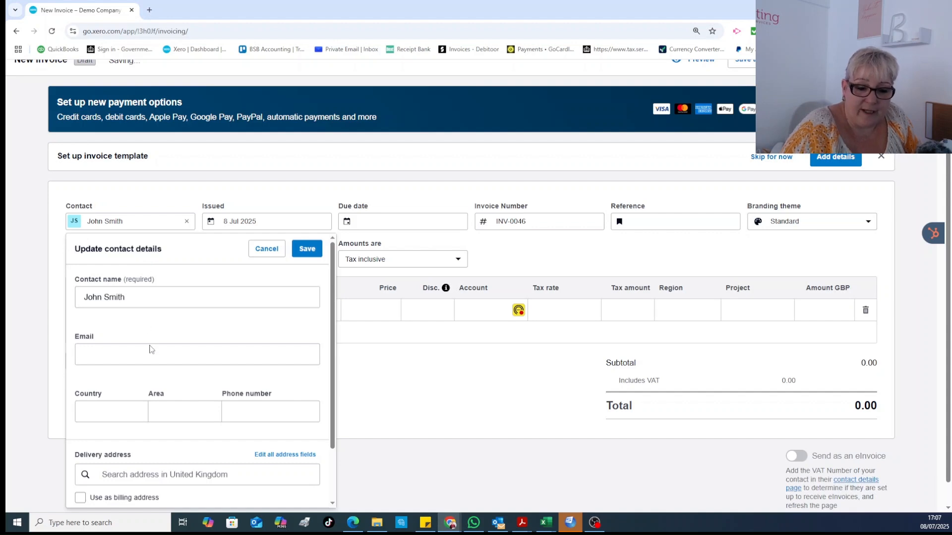
scroll(150, 351, down, 2)
scroll(156, 358, down, 1)
scroll(162, 358, up, 3)
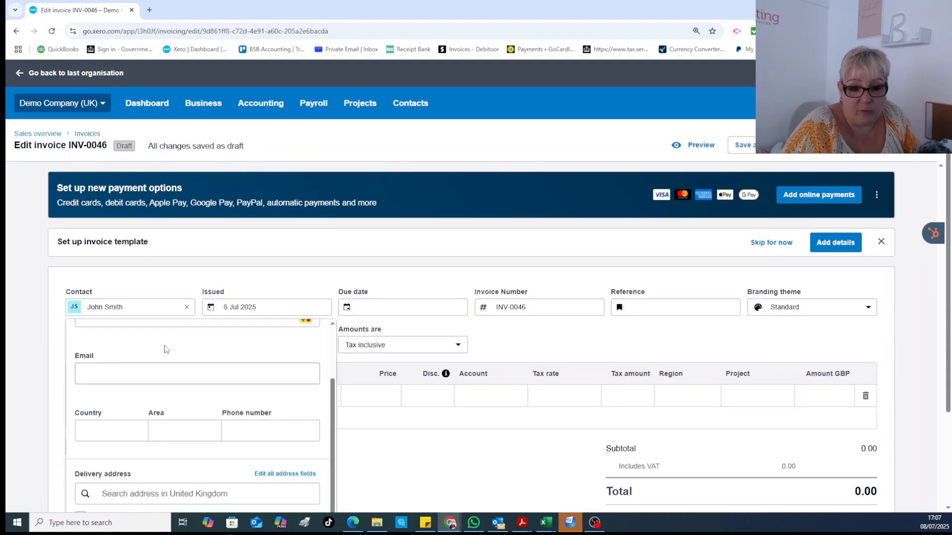
scroll(202, 258, down, 2)
scroll(189, 336, up, 2)
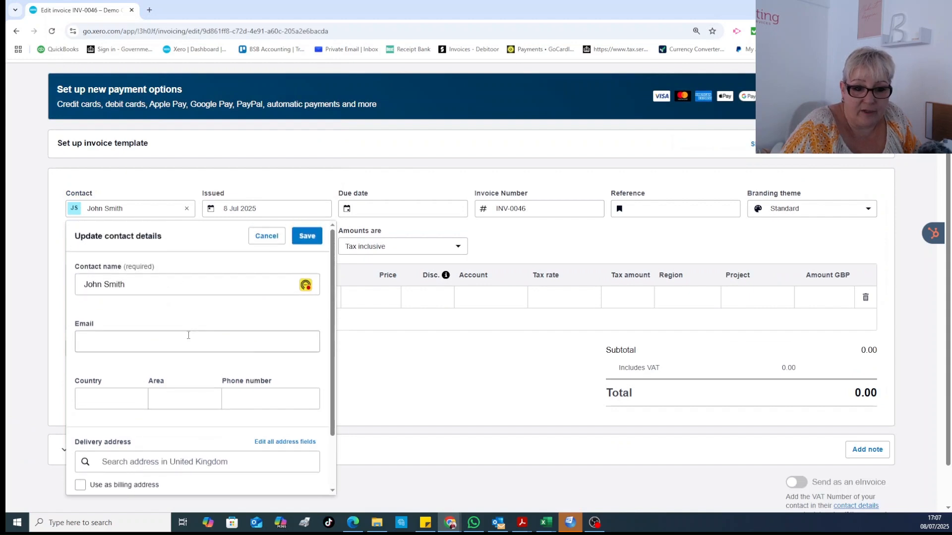
- Fill in the new contact's e-mail address and save the contact details
click(153, 340)
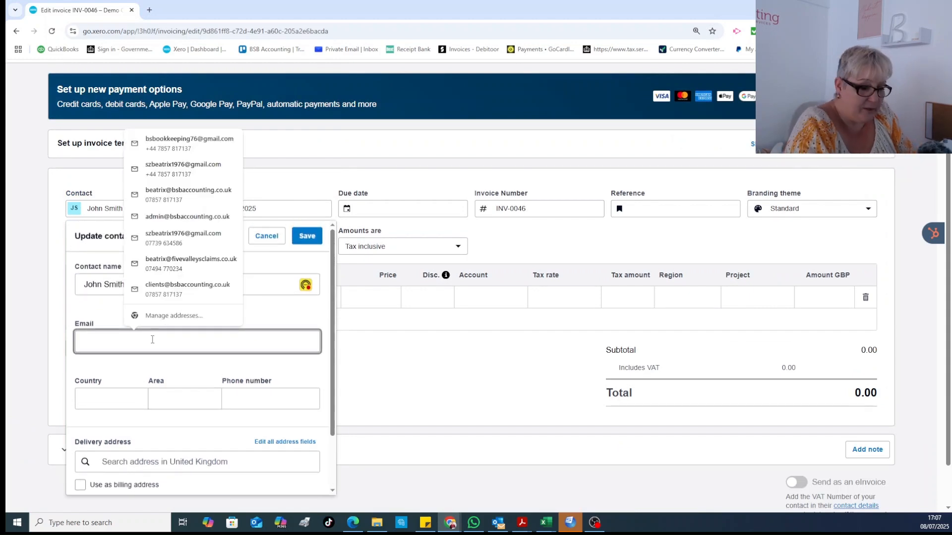
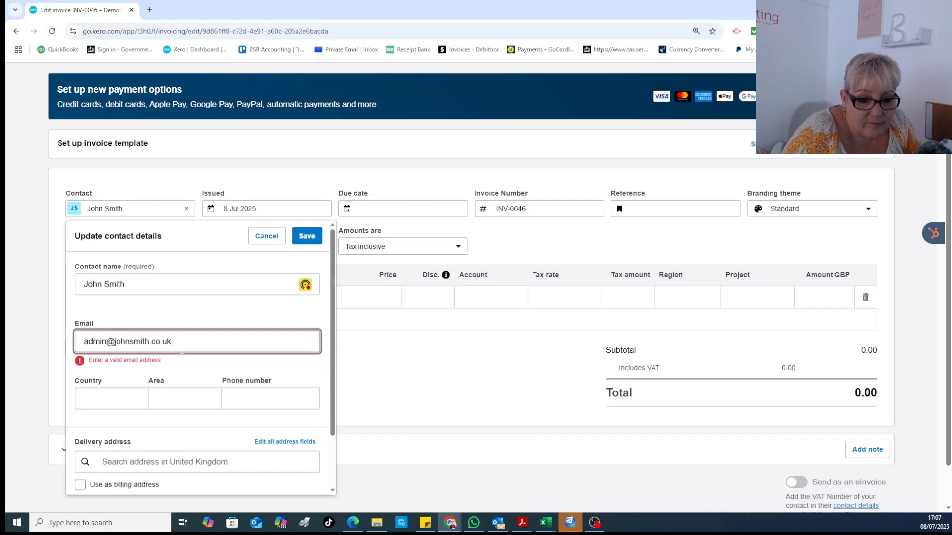
click(165, 373)
scroll(215, 323, down, 1)
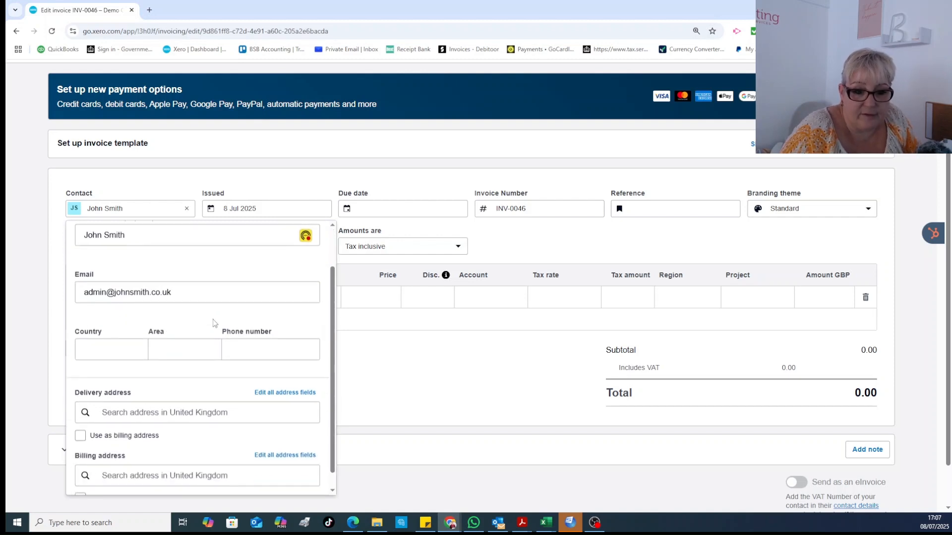
scroll(188, 379, down, 2)
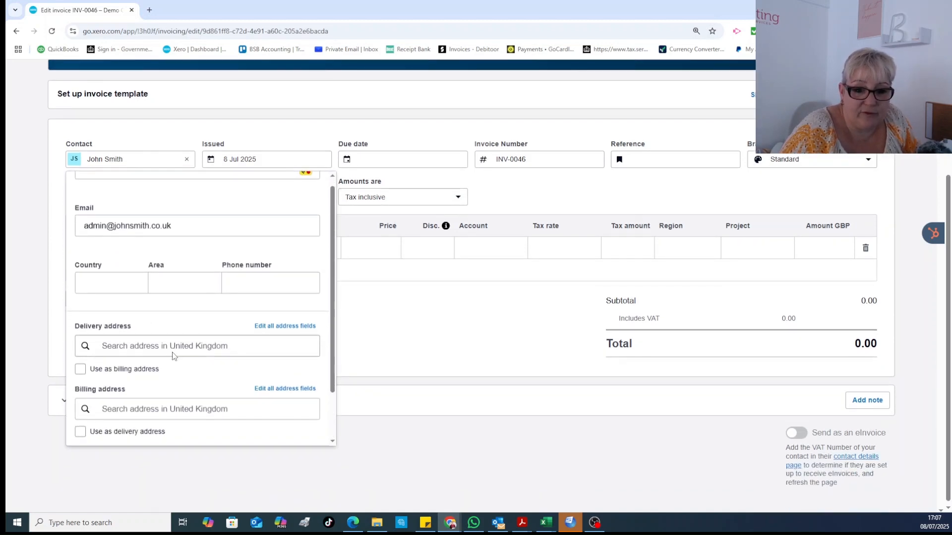
click(307, 188)
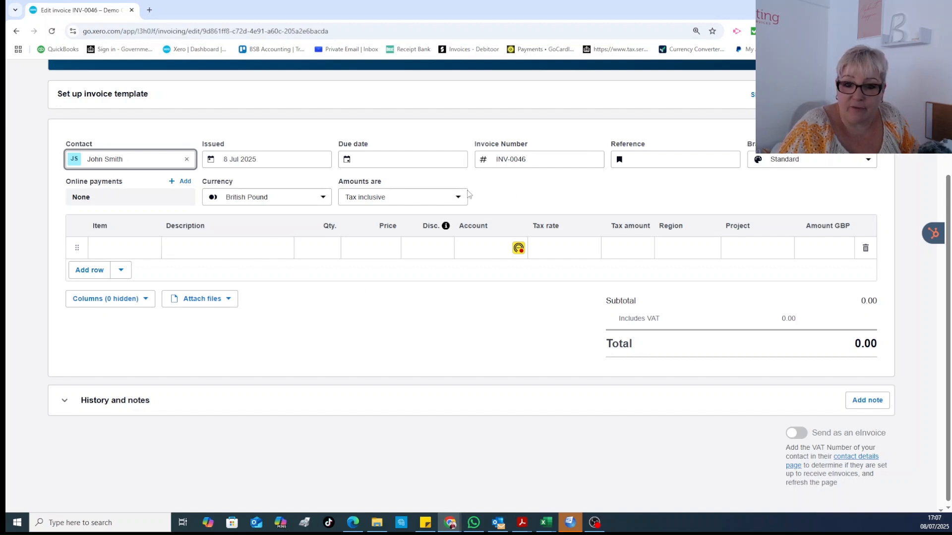
- Set the invoice due date to 31 Jul 2025 and check invoice number INV-0046
click(347, 158)
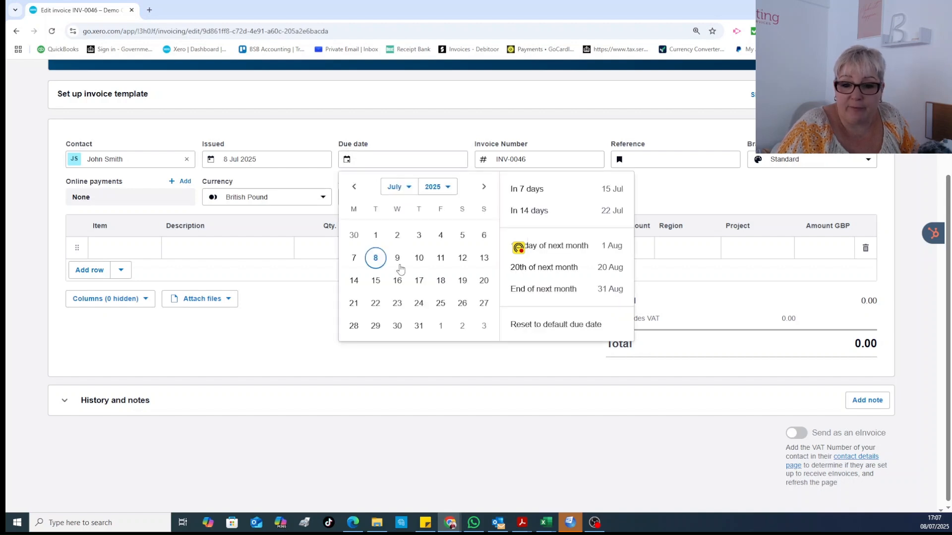
click(418, 325)
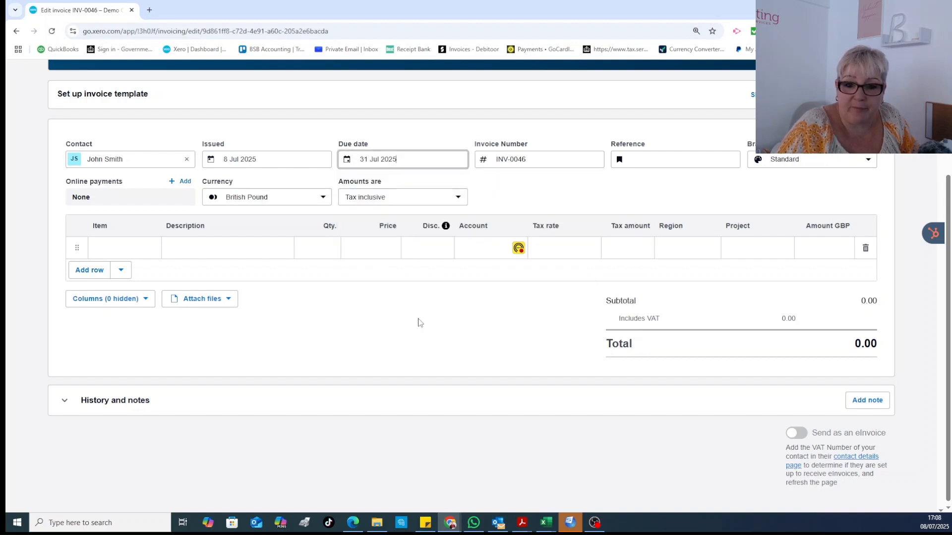
click(365, 310)
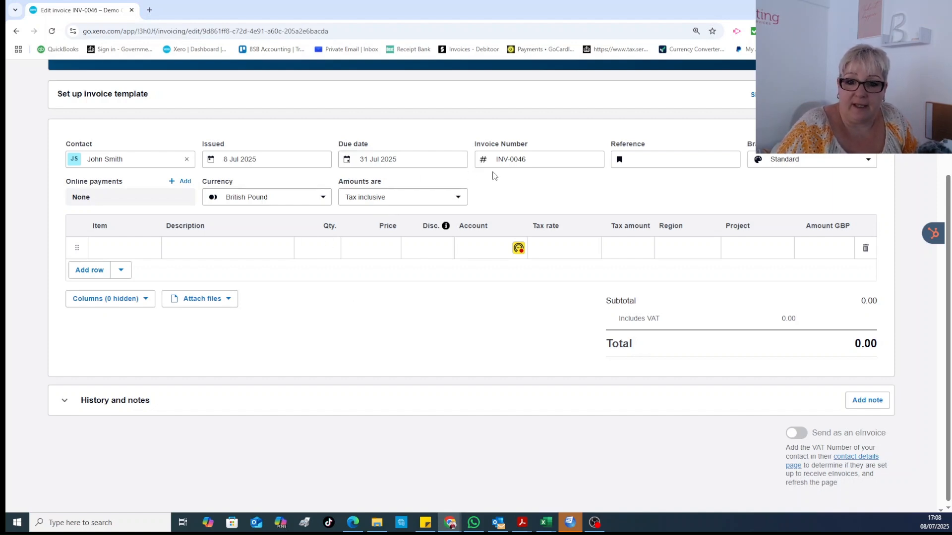
click(519, 159)
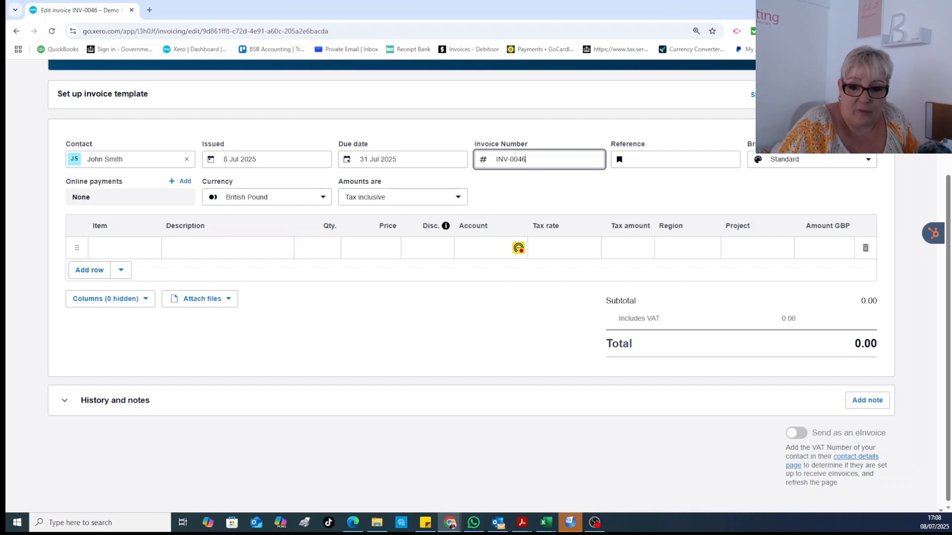
click(151, 248)
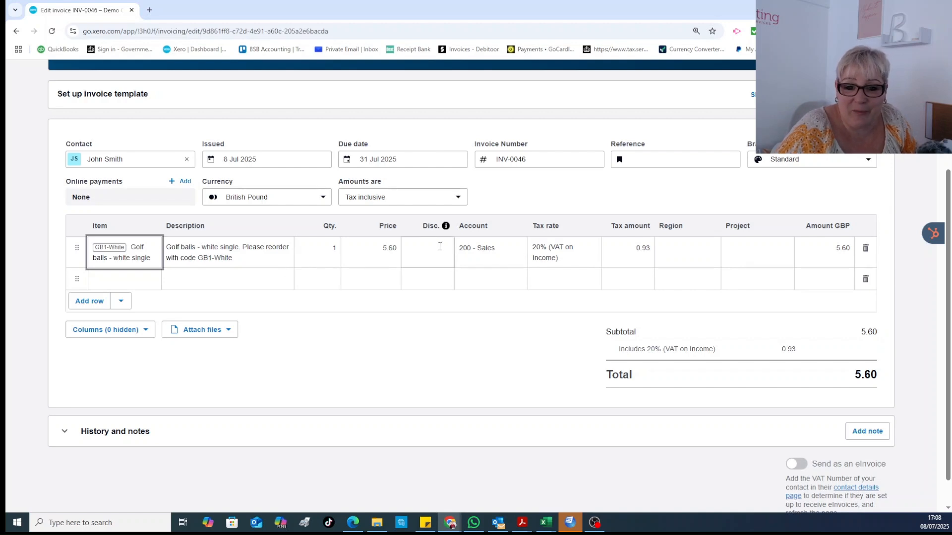
double_click(319, 256)
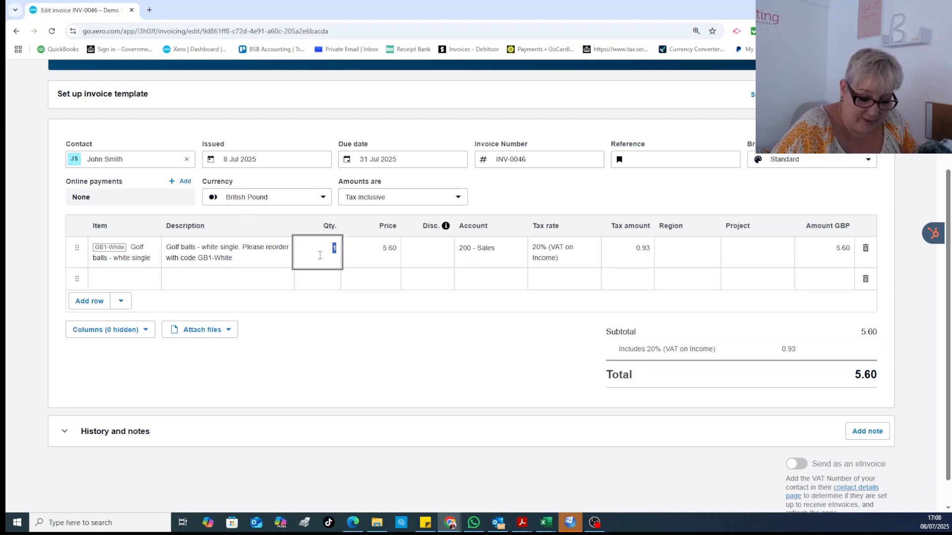
text(15)
click(347, 361)
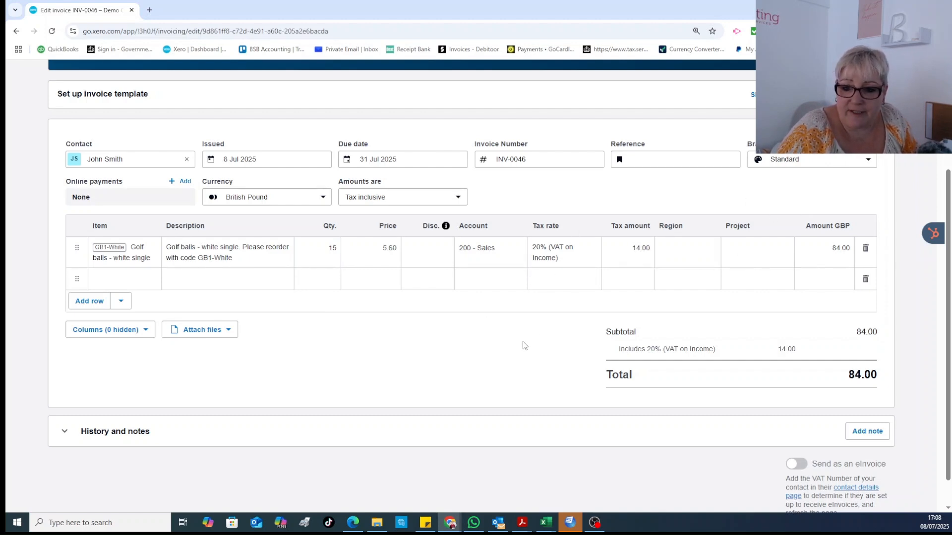
scroll(523, 346, down, 1)
scroll(523, 346, up, 2)
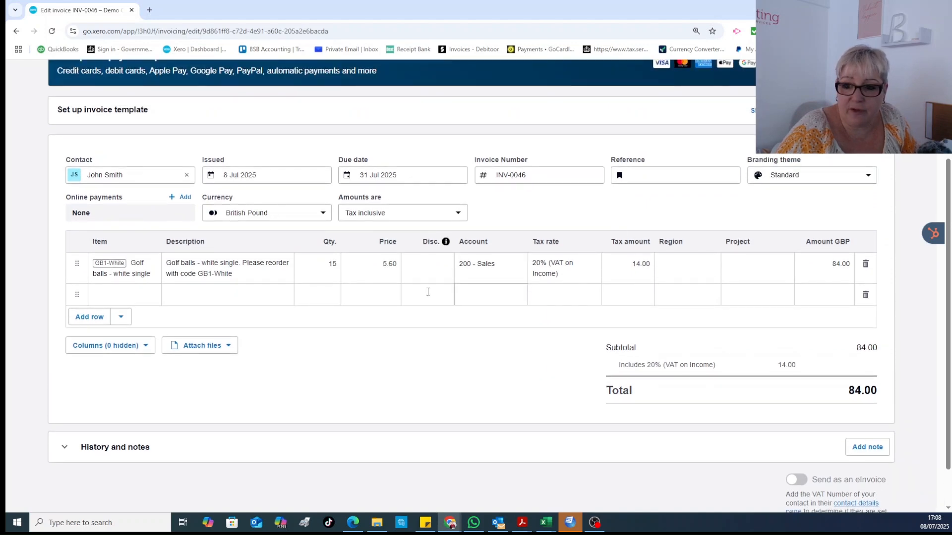
scroll(793, 208, up, 3)
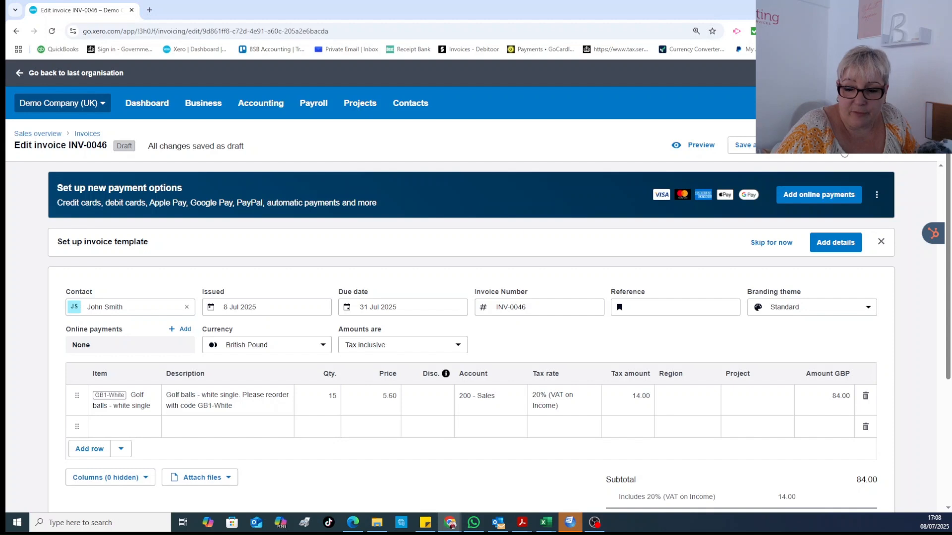
- Approve INV-0046 and attempt to email it, cancelling the dialog after the send fails
click(770, 152)
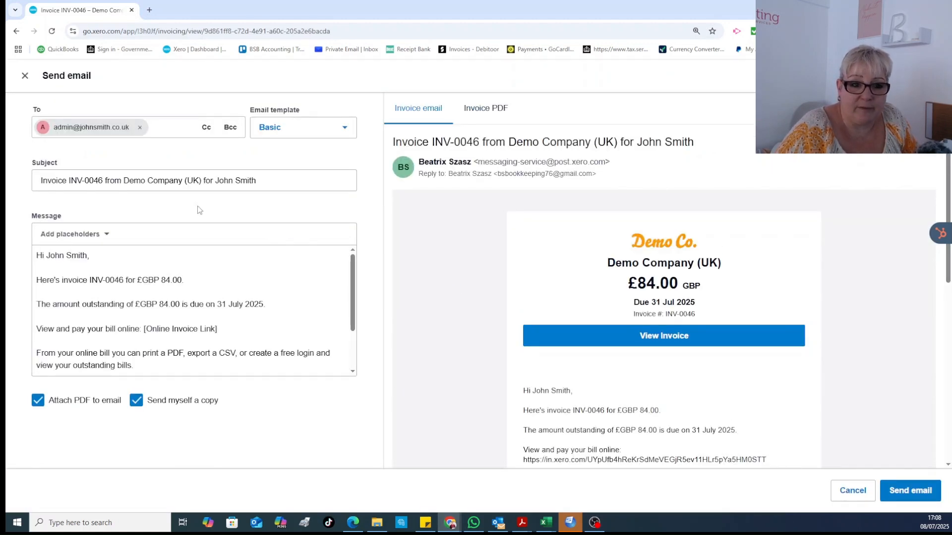
scroll(148, 284, down, 2)
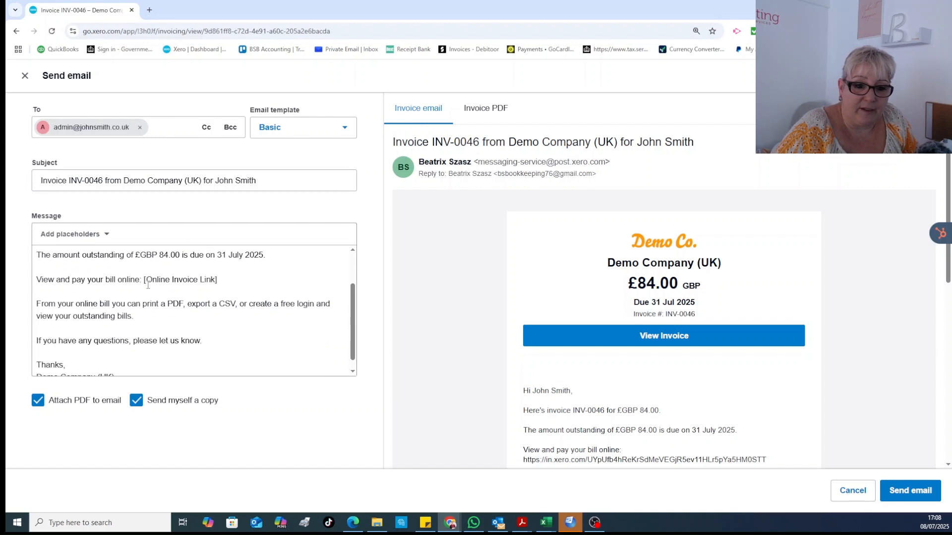
scroll(147, 284, up, 2)
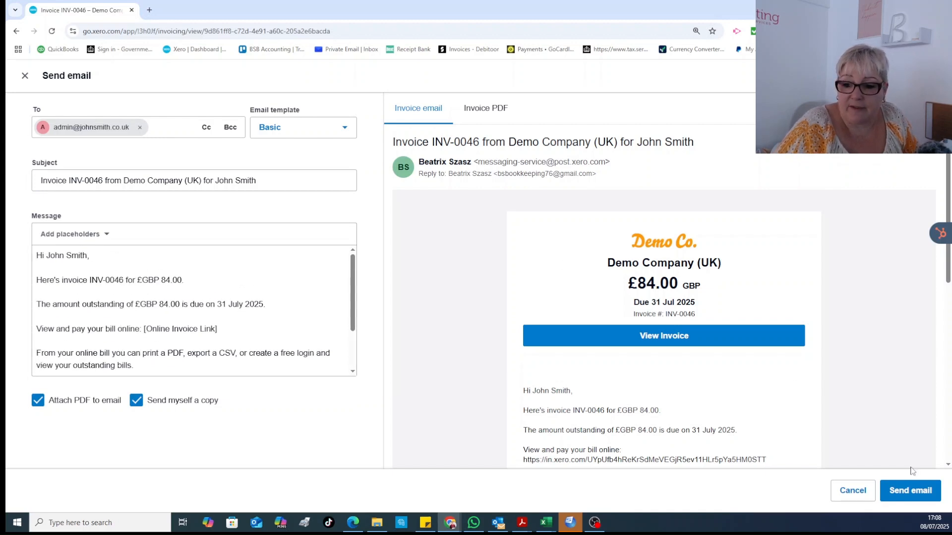
click(911, 491)
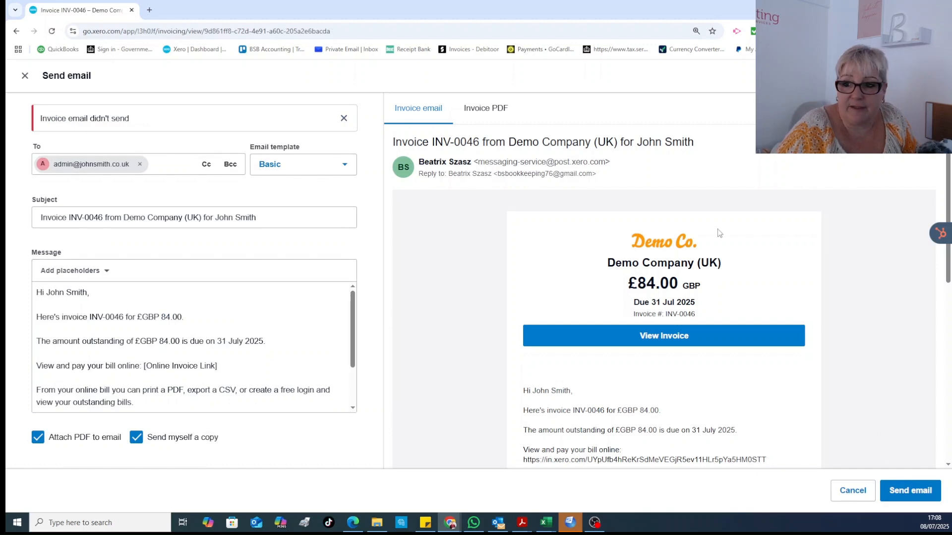
click(854, 489)
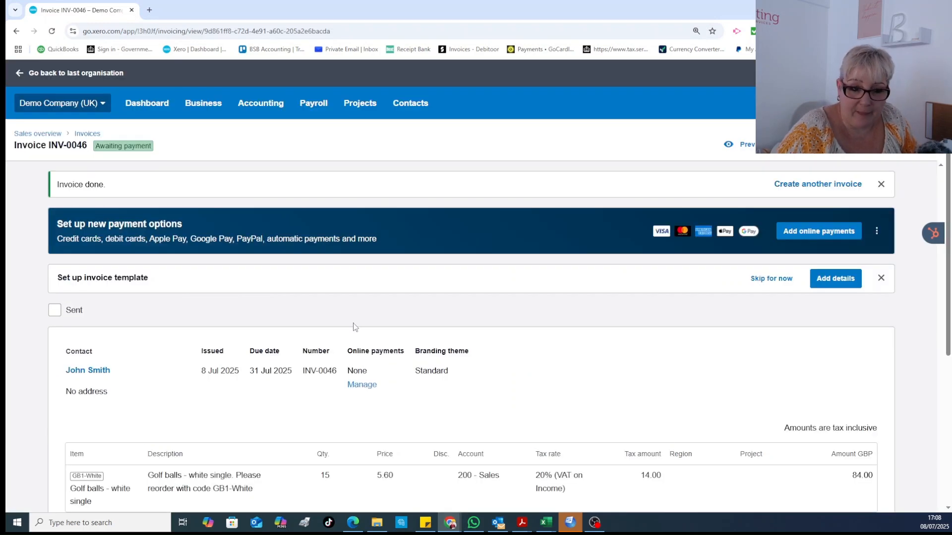
- Expand INV-0046's History and notes to review its seven entries
scroll(397, 327, down, 5)
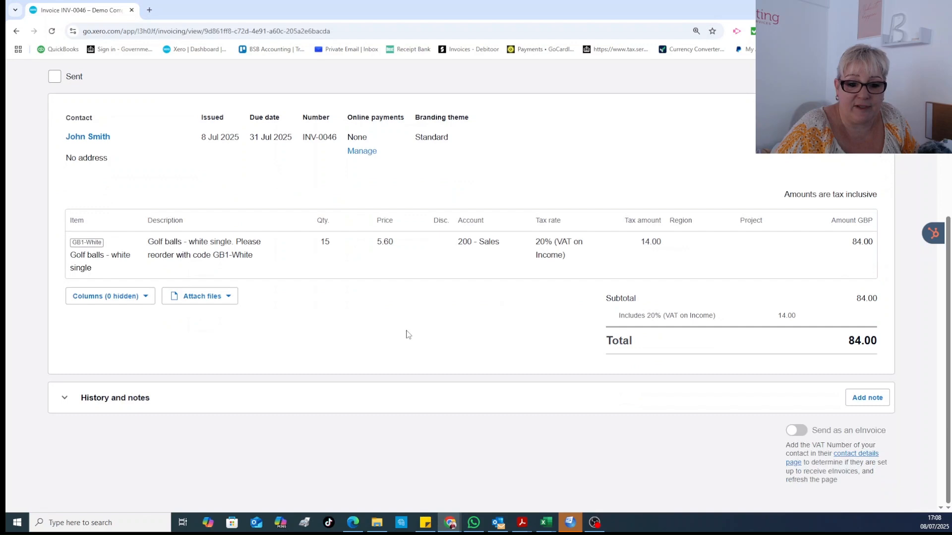
click(119, 404)
scroll(230, 365, down, 3)
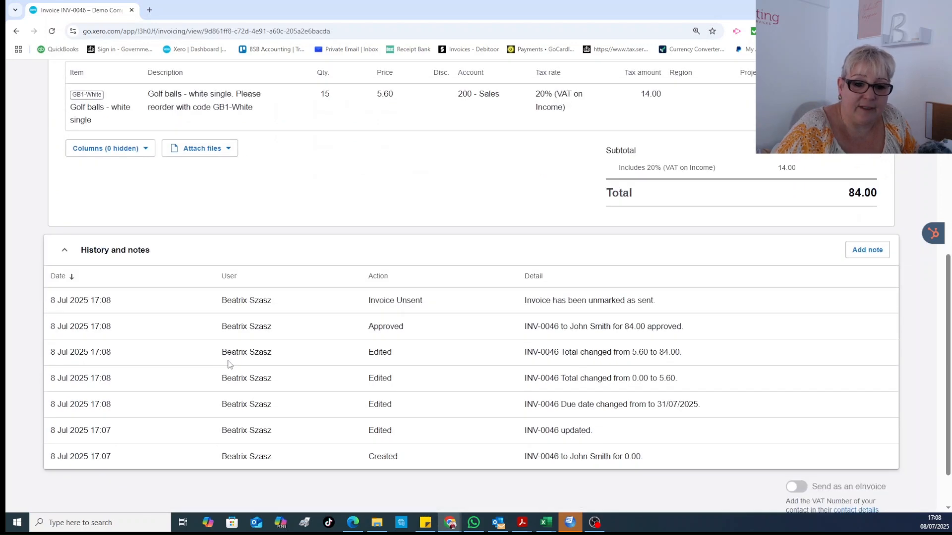
scroll(376, 337, up, 8)
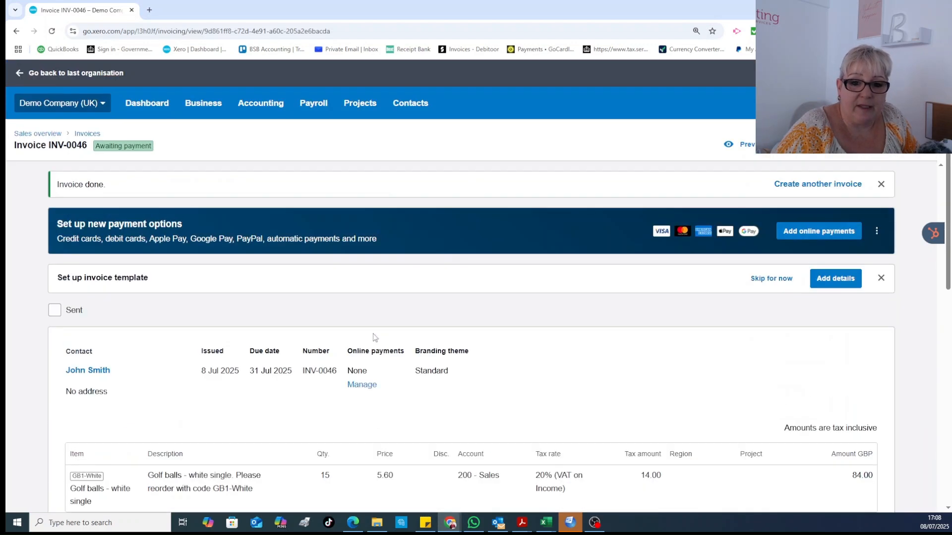
click(208, 104)
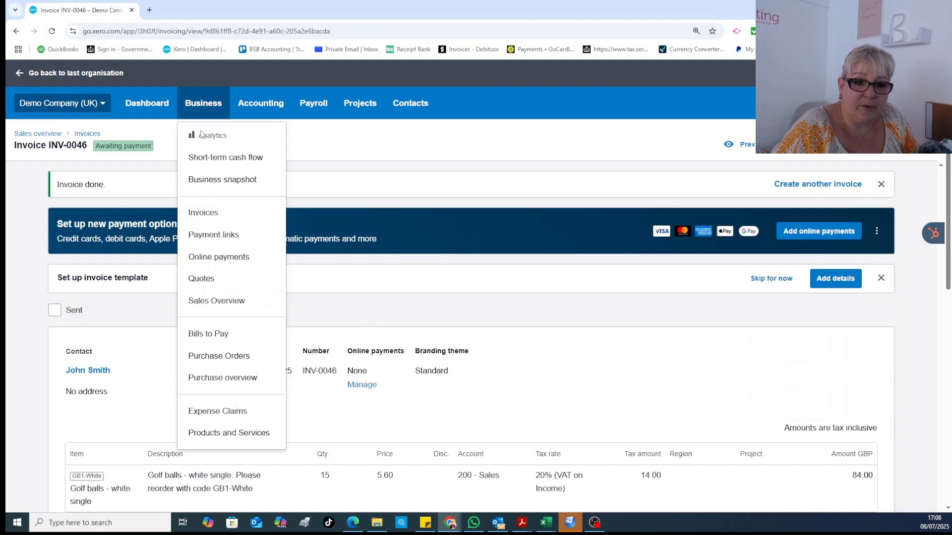
- List the paid sales invoices and scroll down to INV-0011 for Ridgeway University
click(205, 213)
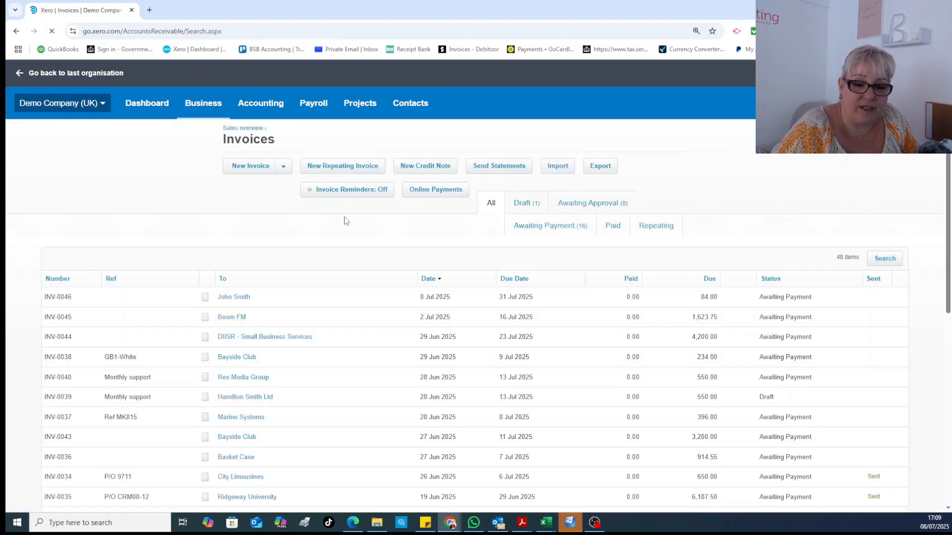
click(490, 204)
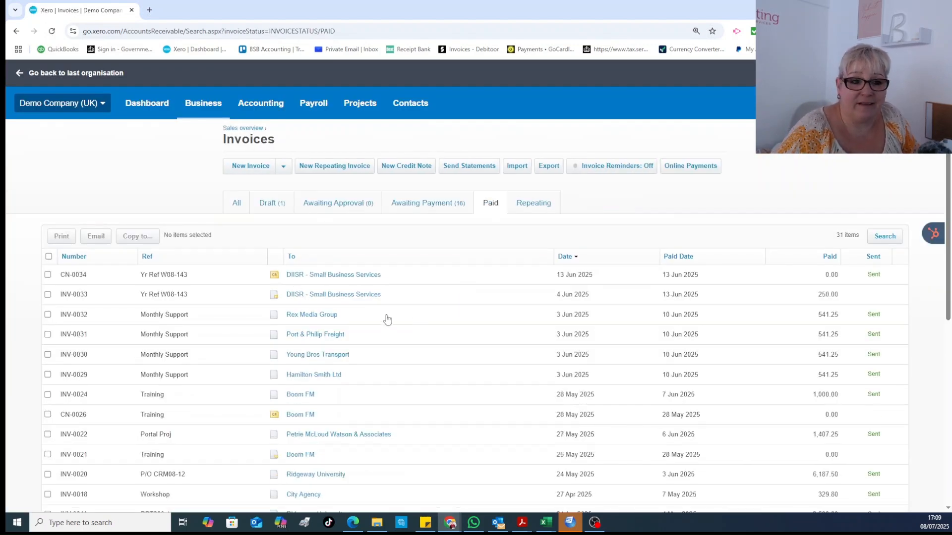
scroll(337, 346, down, 3)
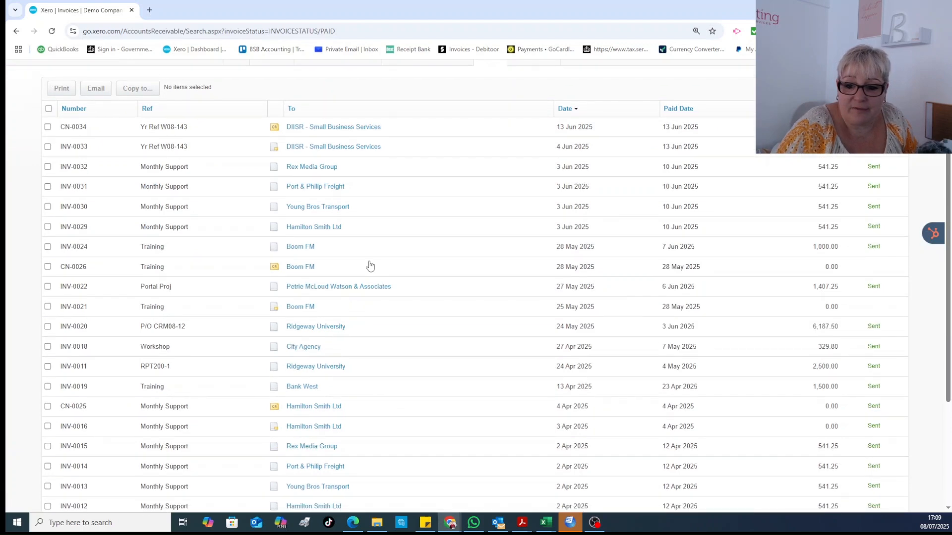
scroll(367, 270, down, 1)
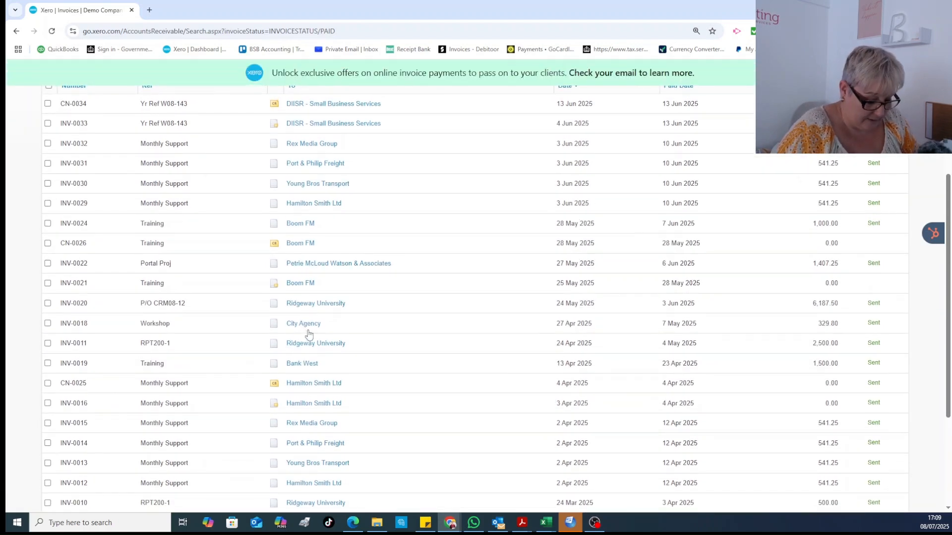
- Open paid invoice INV-0011 for Ridgeway University
click(321, 345)
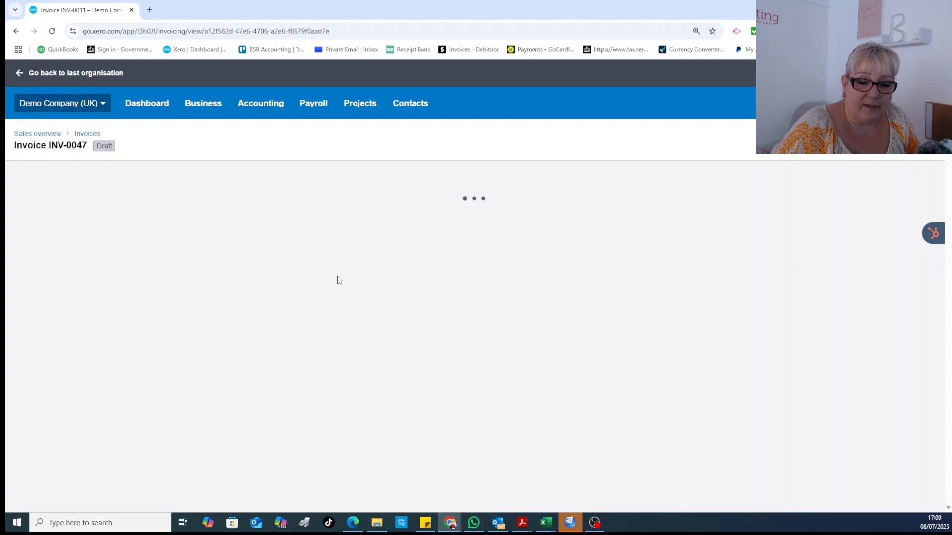
scroll(335, 278, down, 4)
scroll(335, 279, down, 1)
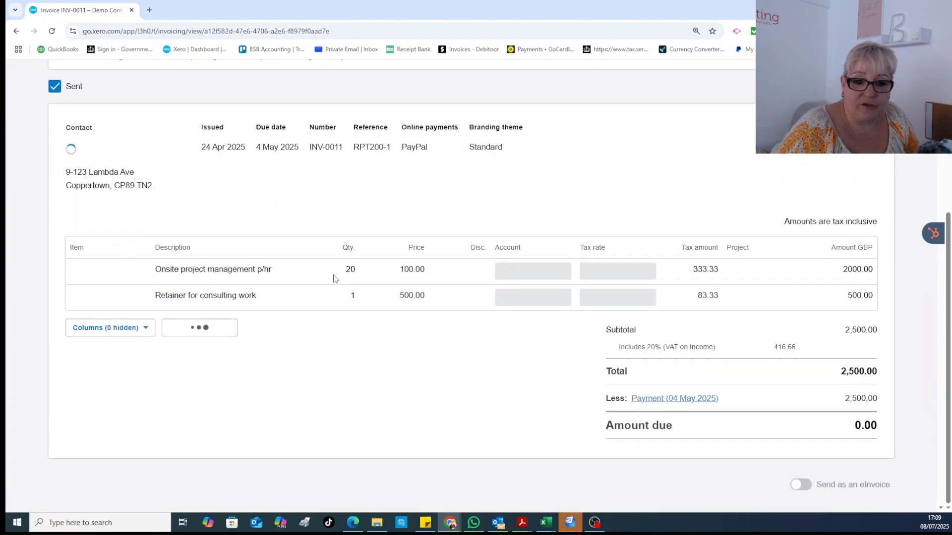
scroll(334, 278, up, 5)
scroll(334, 276, down, 3)
scroll(334, 276, down, 3)
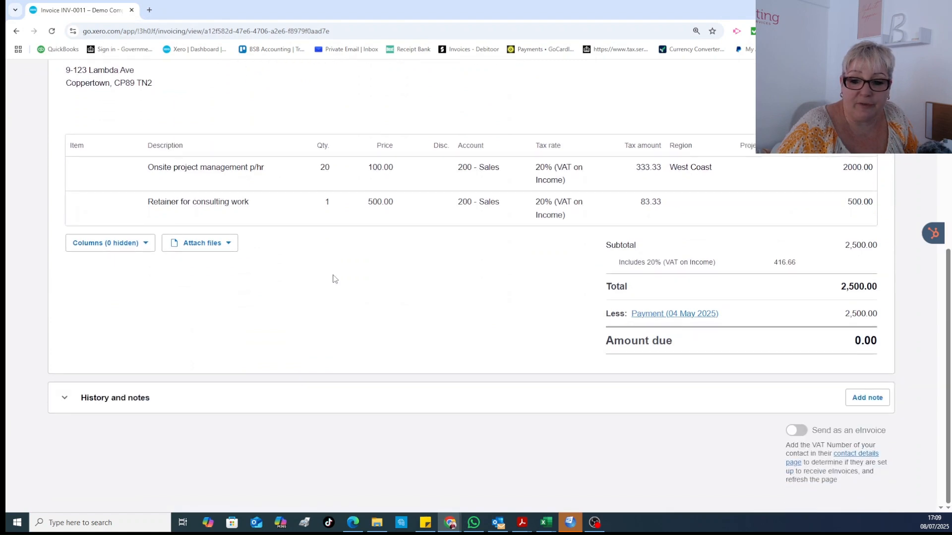
- Expand INV-0011's History and notes to review the reversed and re-recorded 2,500.00 payment
click(124, 397)
scroll(217, 342, down, 4)
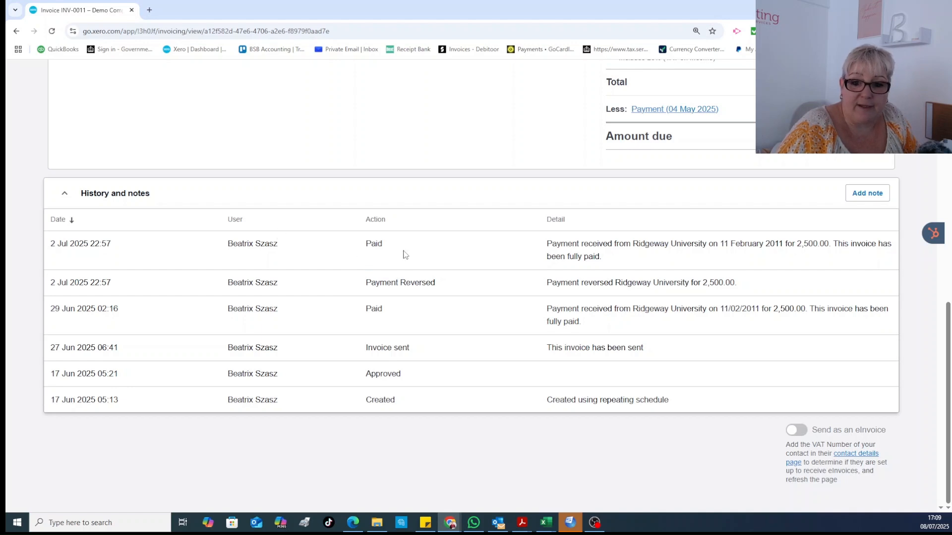
scroll(331, 286, up, 3)
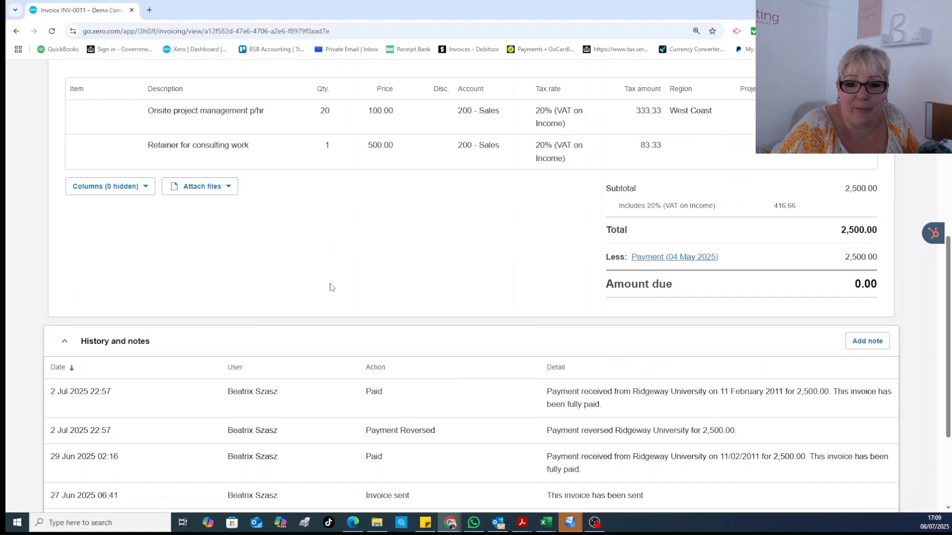
scroll(339, 298, down, 2)
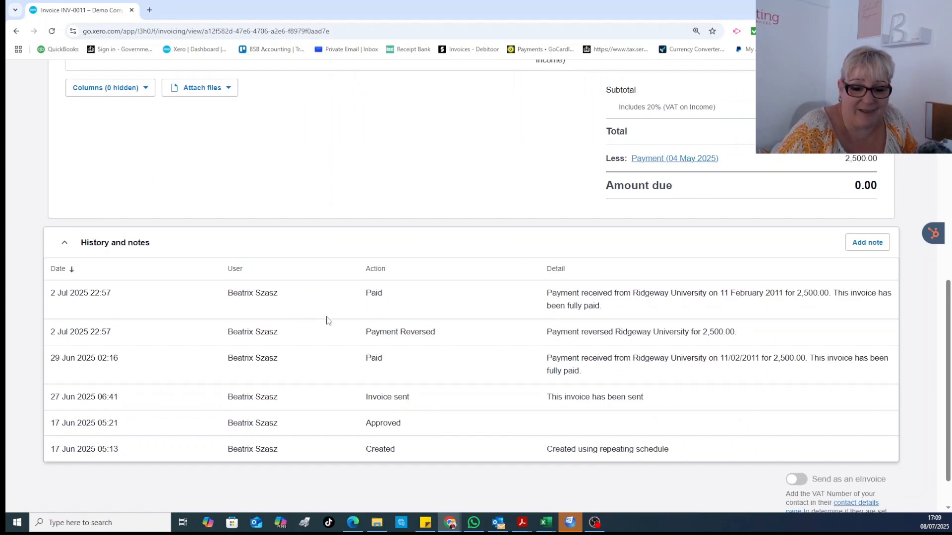
scroll(326, 321, up, 10)
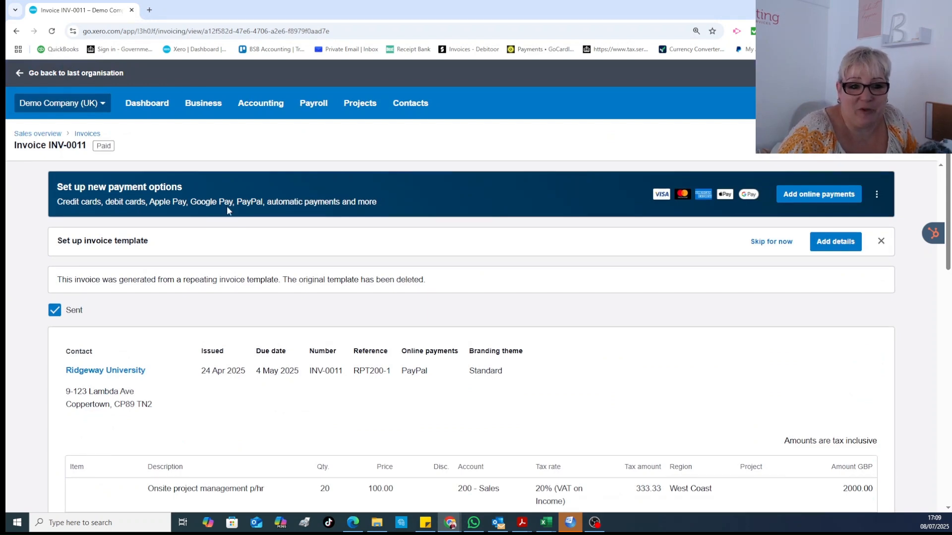
scroll(327, 312, down, 10)
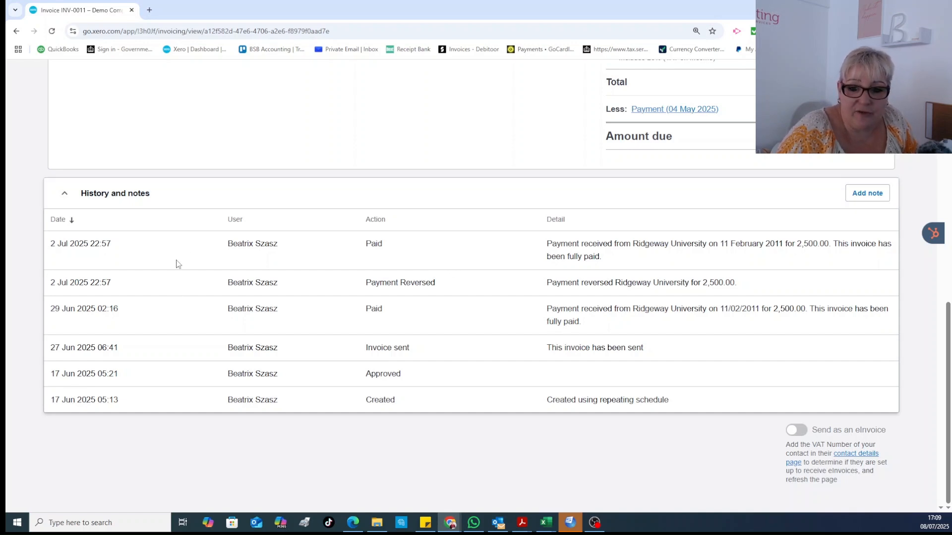
scroll(177, 264, up, 10)
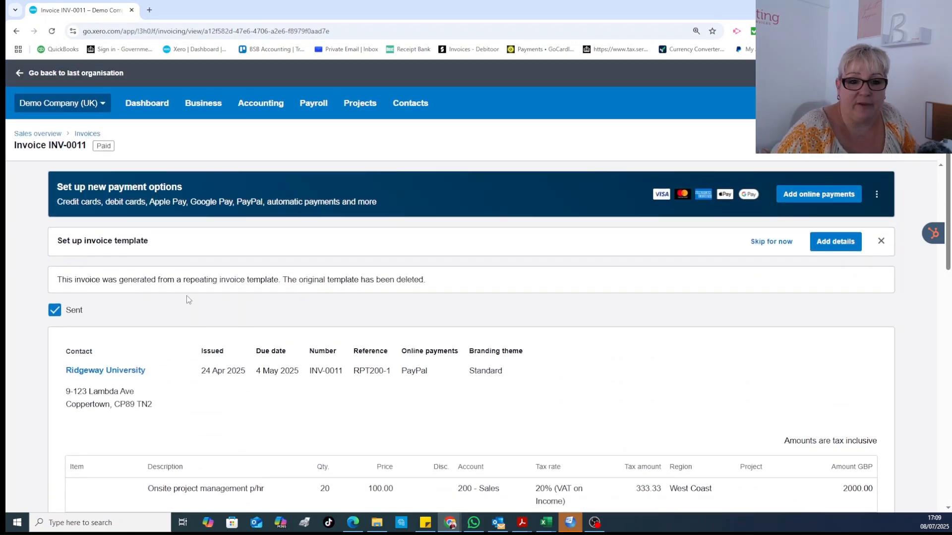